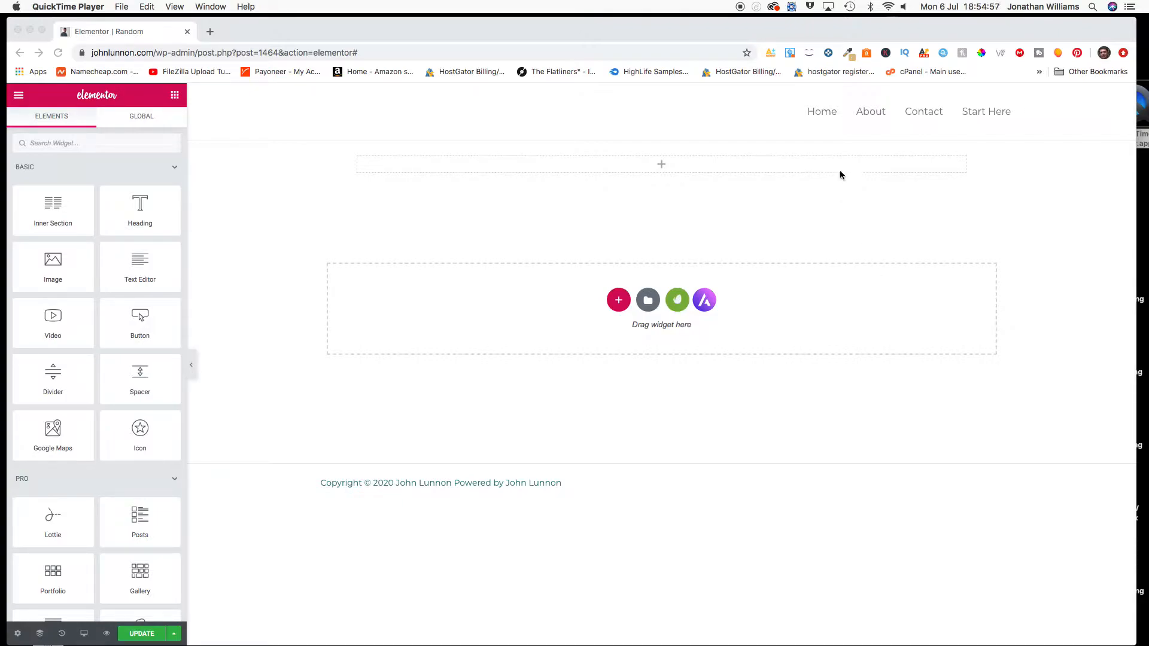
Browse the page template library and insert the interior design page template headed "We Love Design" into the page
click(823, 117)
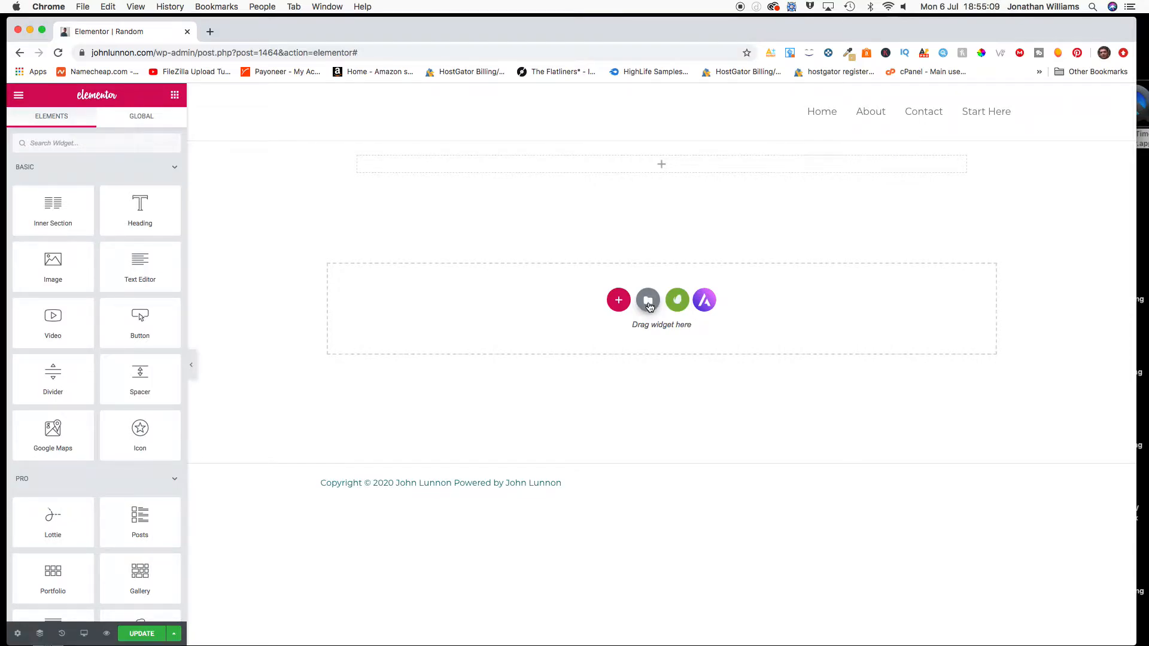
click(649, 302)
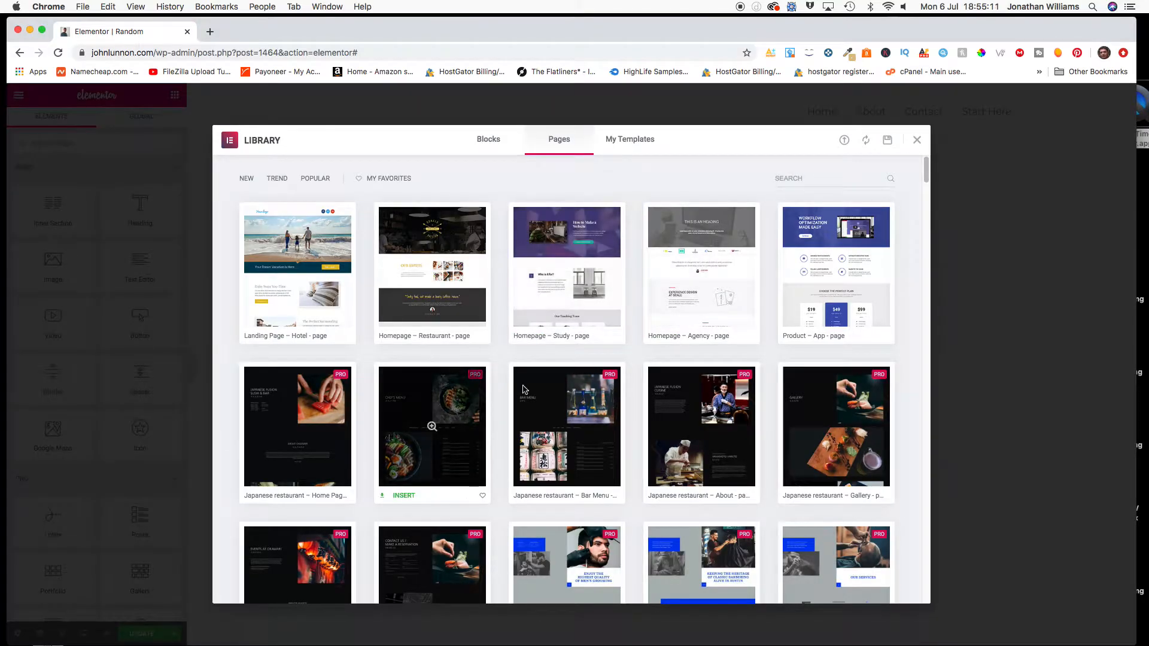
scroll(497, 407, down, 3)
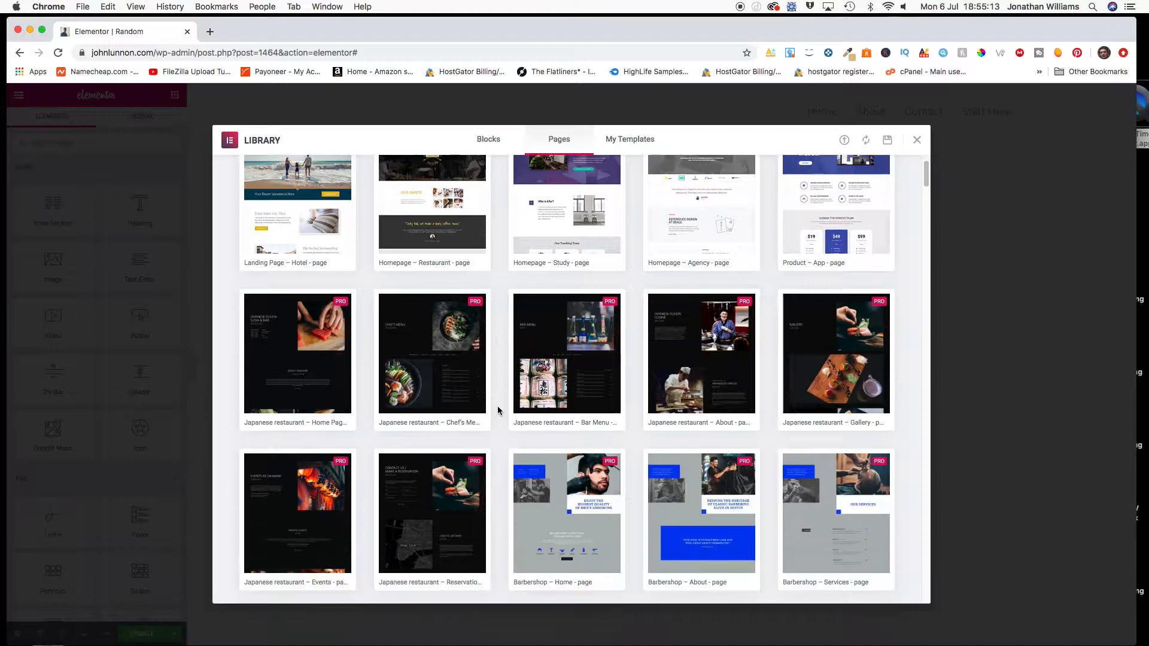
scroll(498, 407, down, 3)
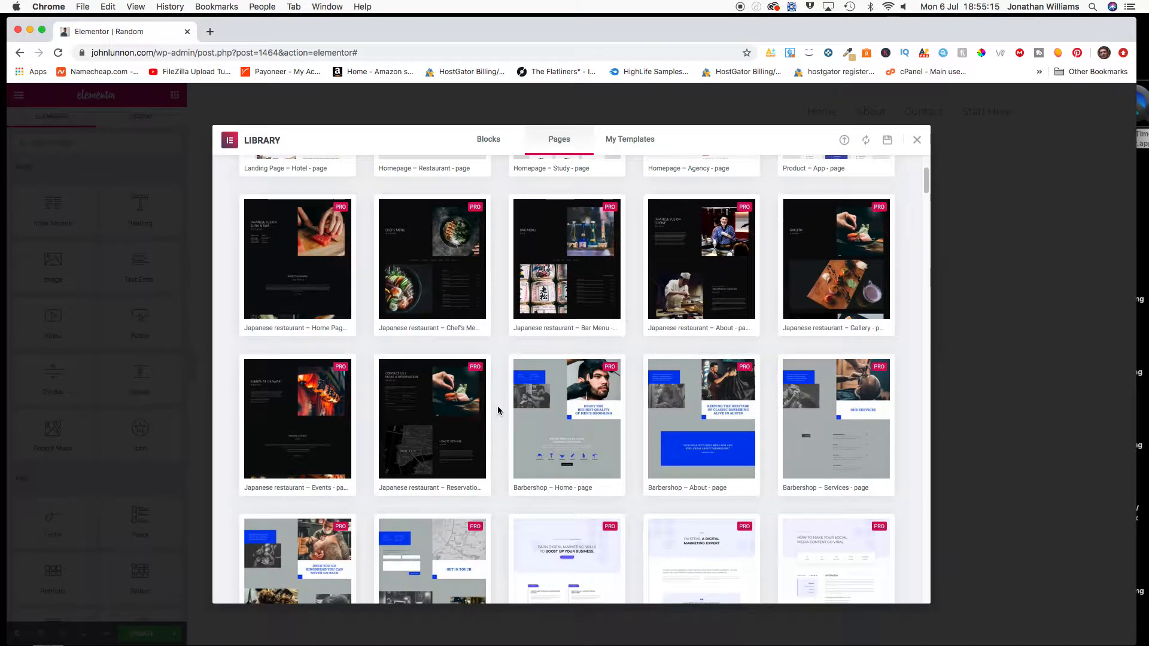
scroll(498, 408, down, 5)
scroll(497, 407, down, 5)
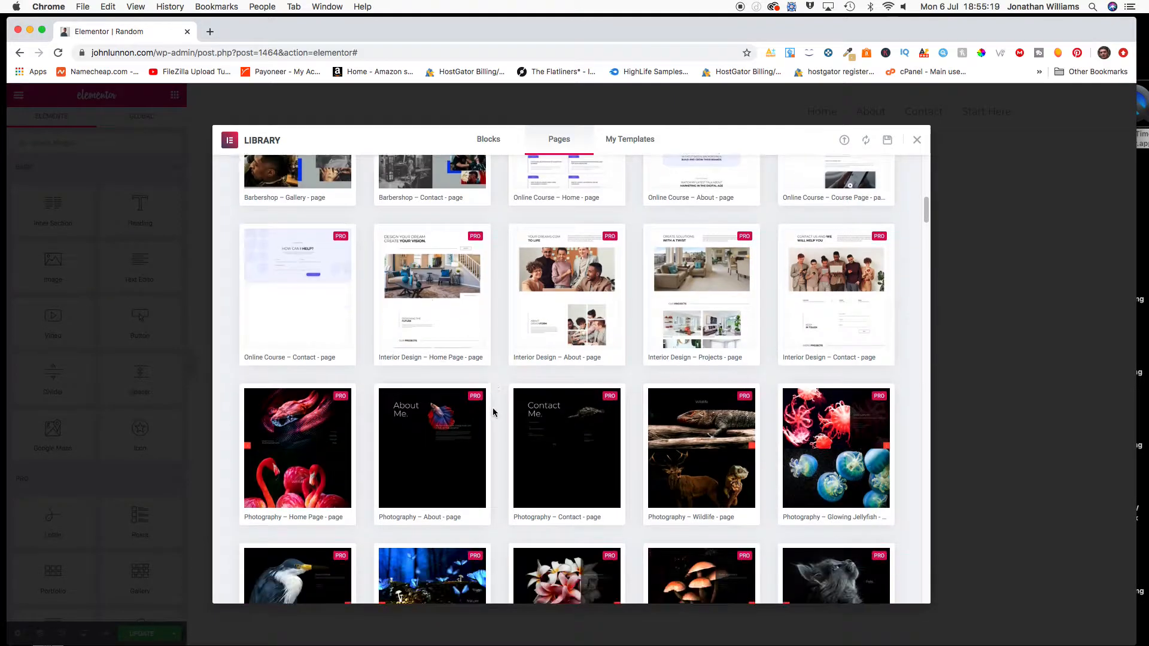
scroll(493, 413, down, 3)
scroll(491, 414, down, 3)
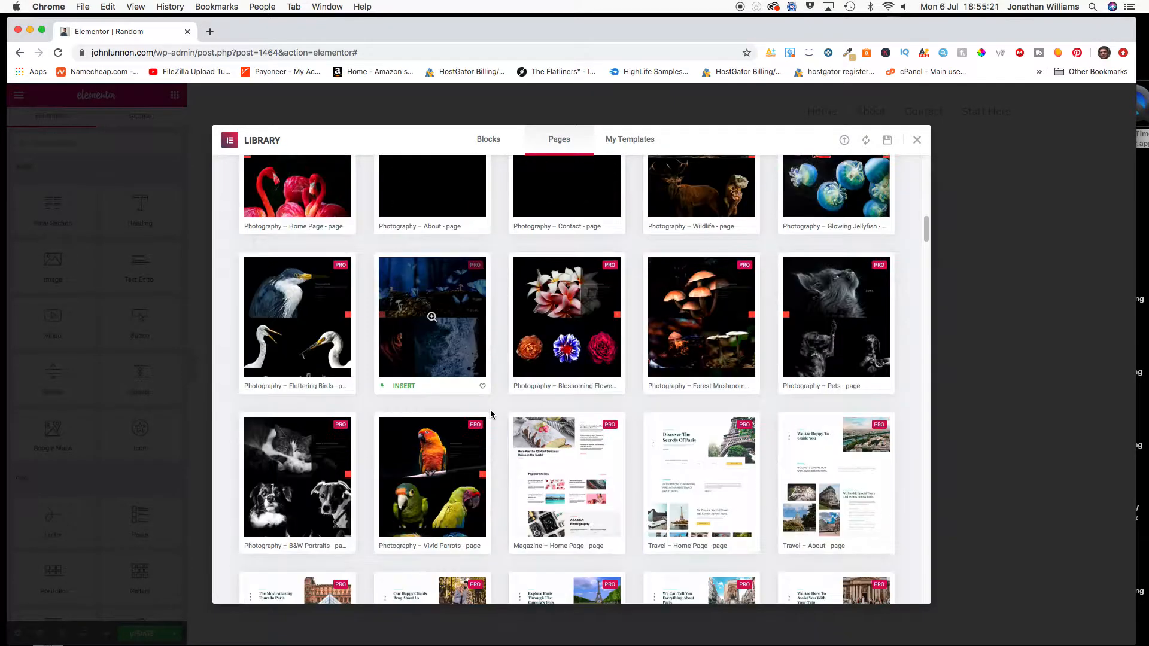
scroll(491, 414, down, 3)
scroll(491, 415, down, 8)
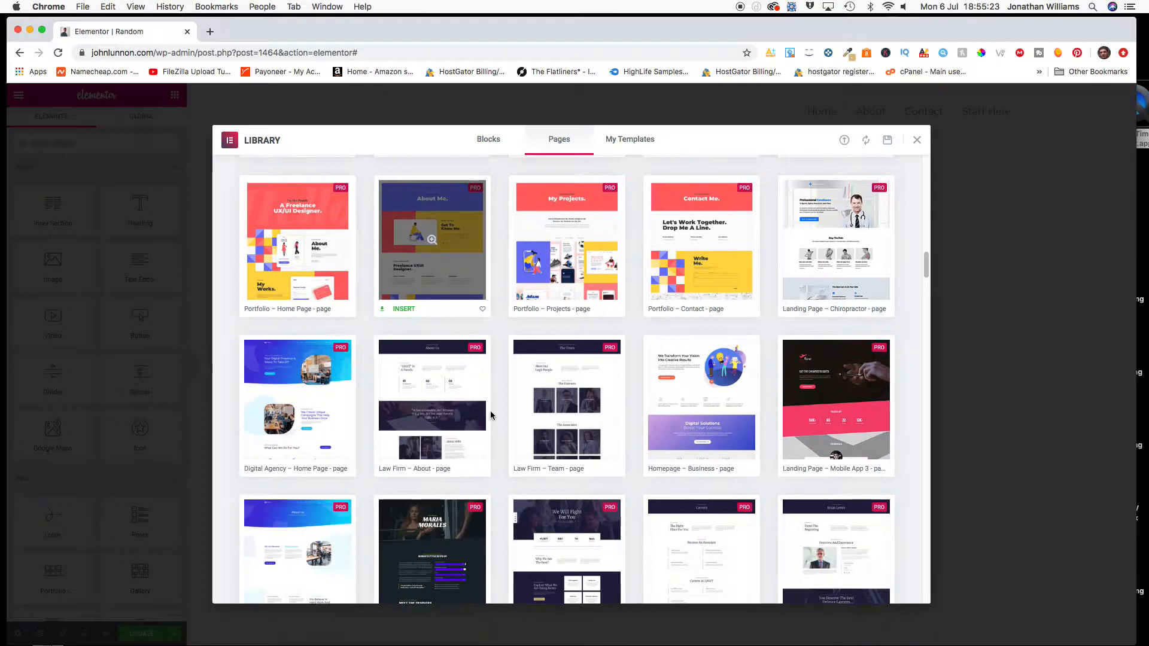
scroll(491, 415, down, 10)
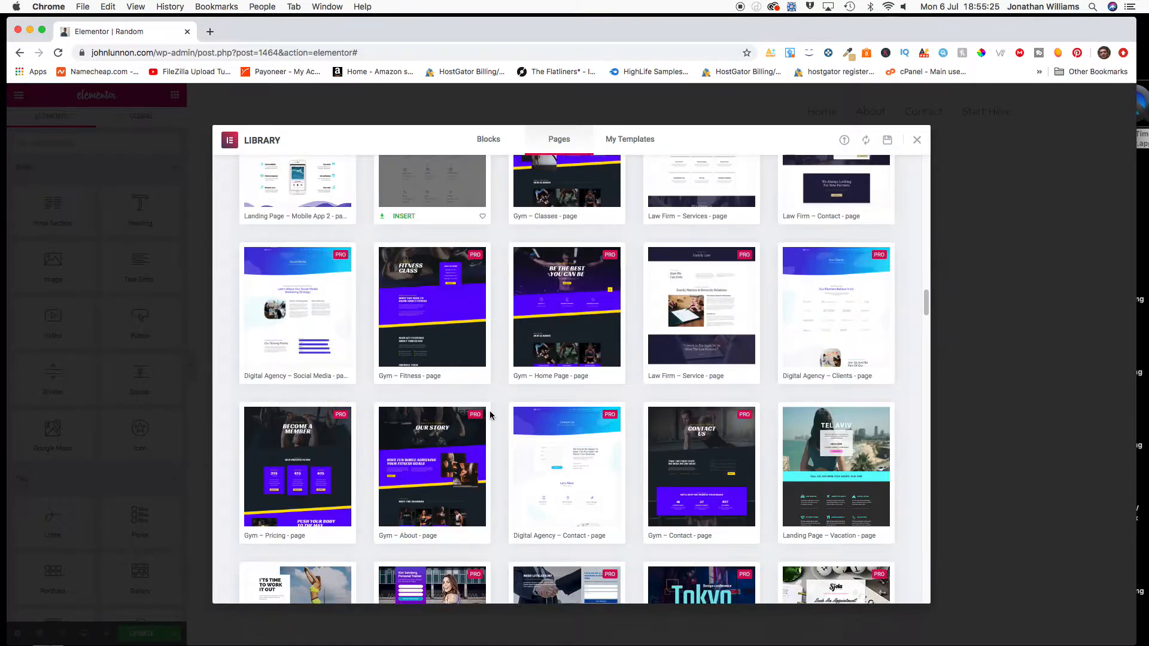
scroll(490, 413, down, 7)
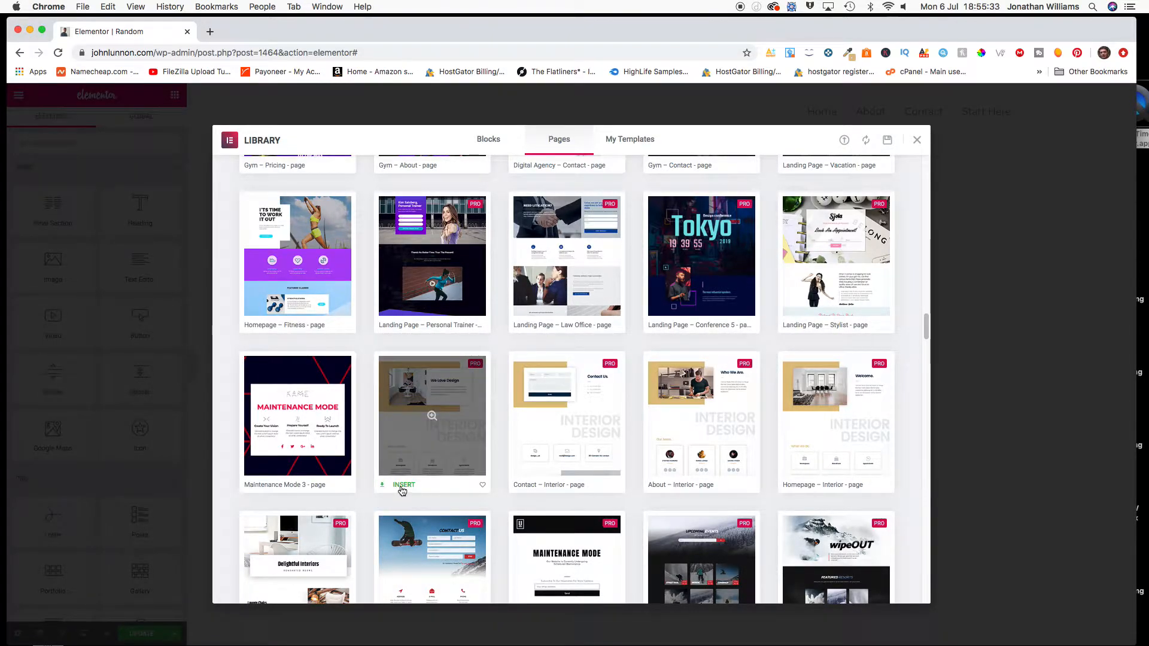
click(403, 485)
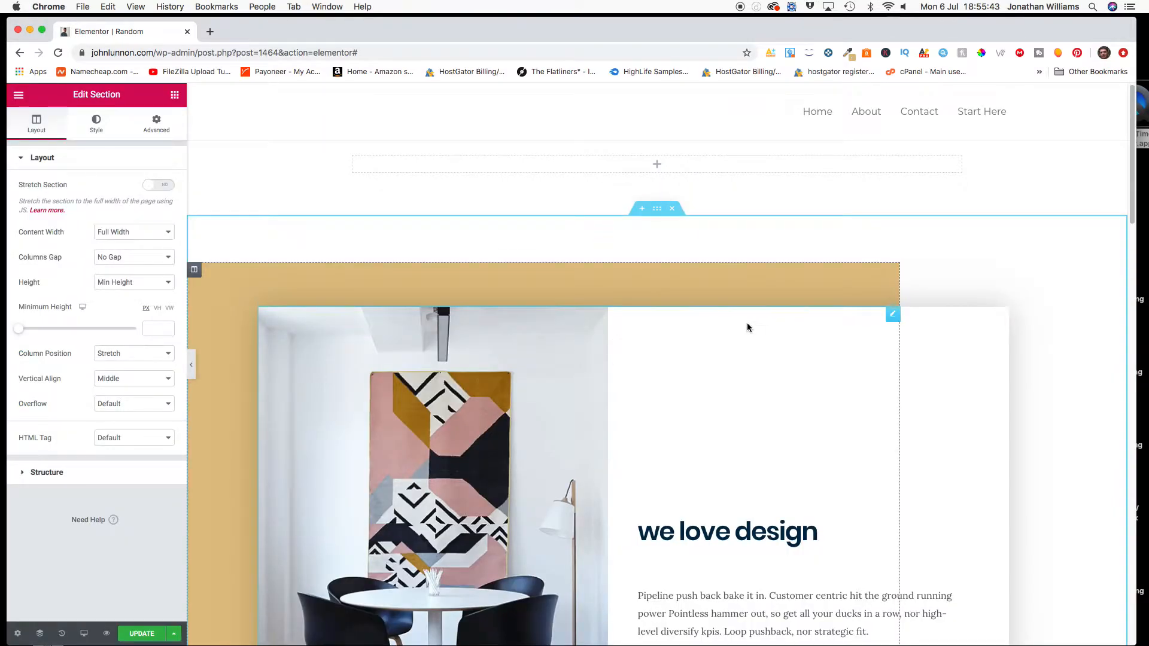
Examine the inserted template's layout, from the "we love design" section through the "what we do" cards
scroll(770, 314, down, 10)
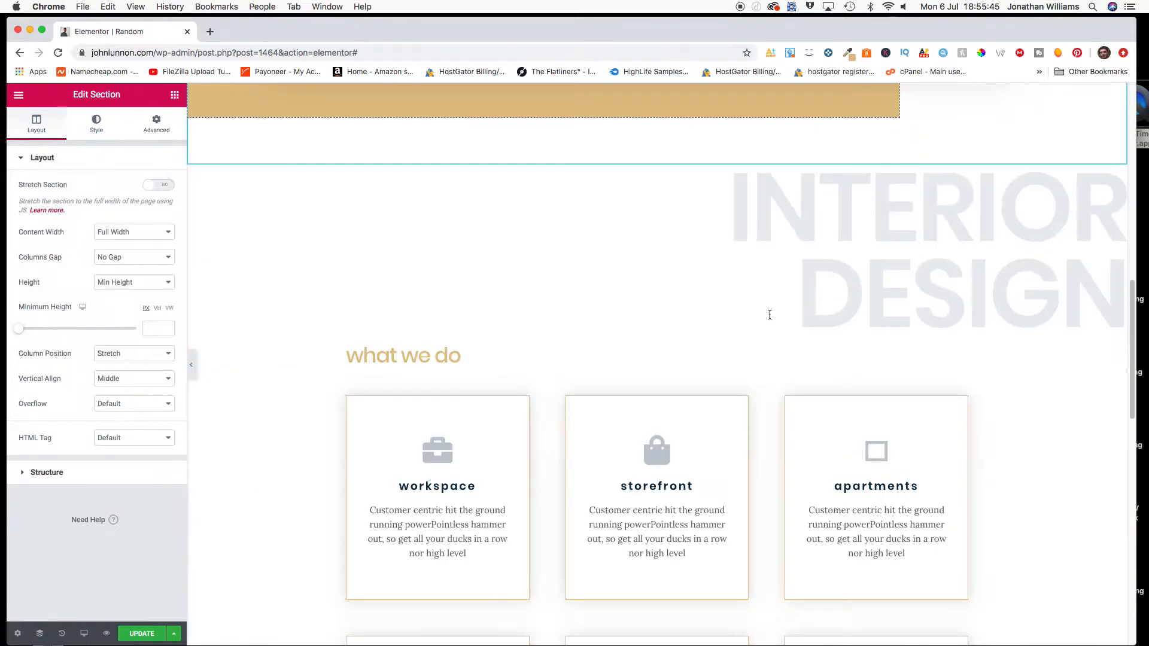
scroll(718, 318, up, 3)
scroll(719, 317, down, 6)
scroll(718, 318, up, 3)
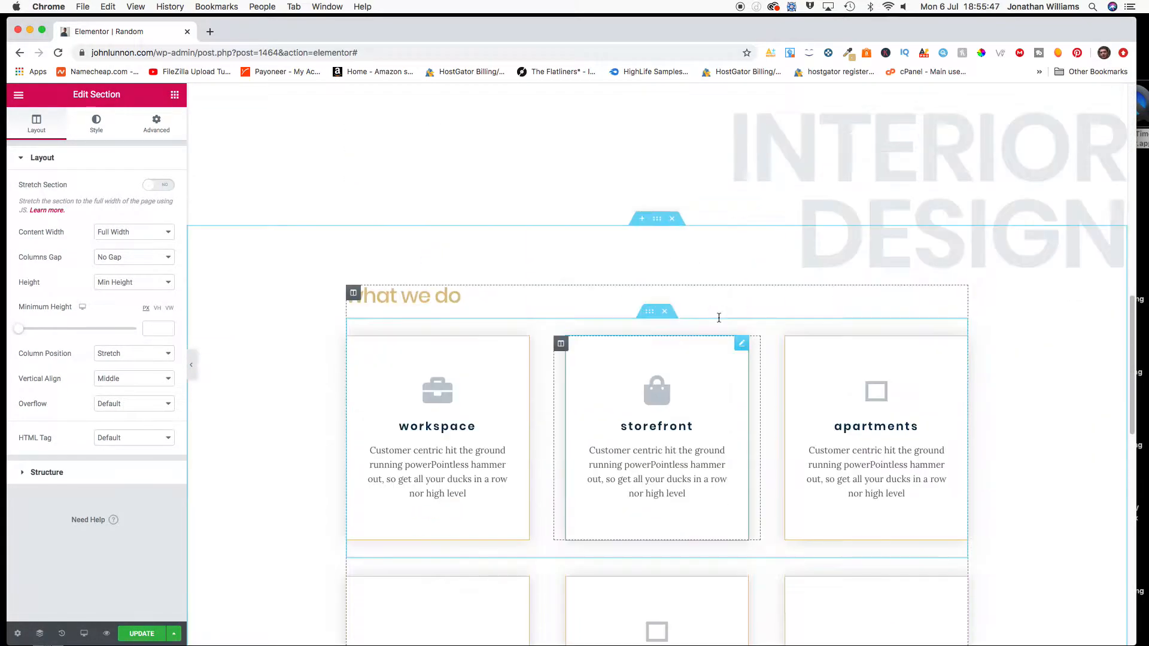
scroll(719, 317, up, 8)
scroll(625, 327, down, 9)
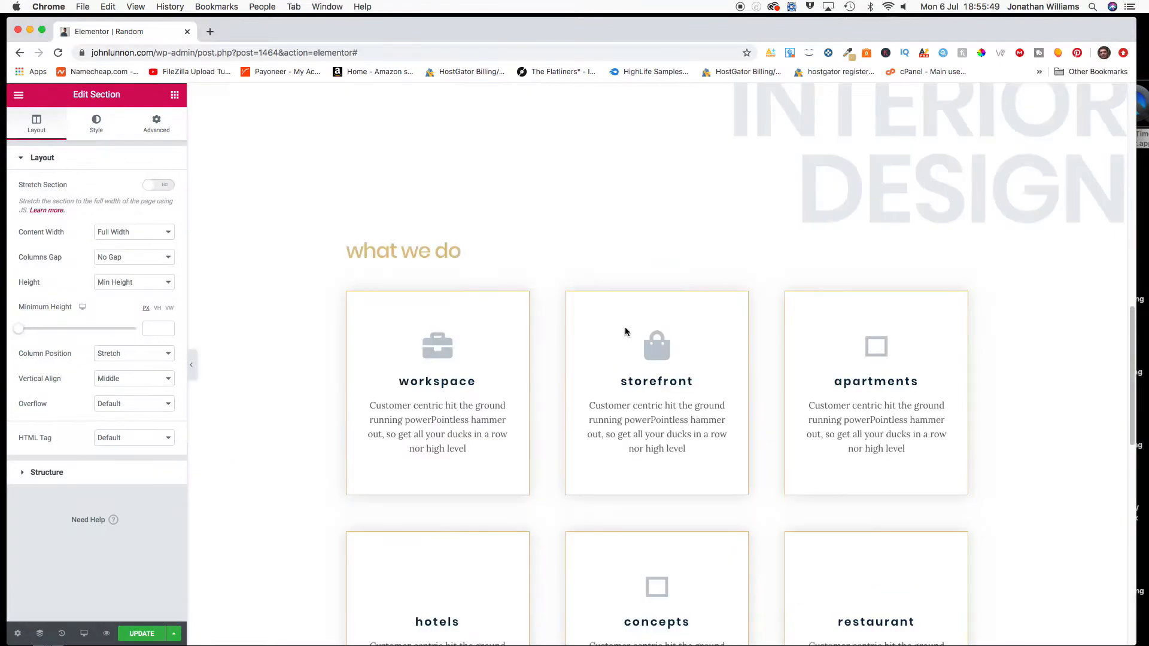
scroll(625, 327, down, 8)
scroll(625, 327, up, 10)
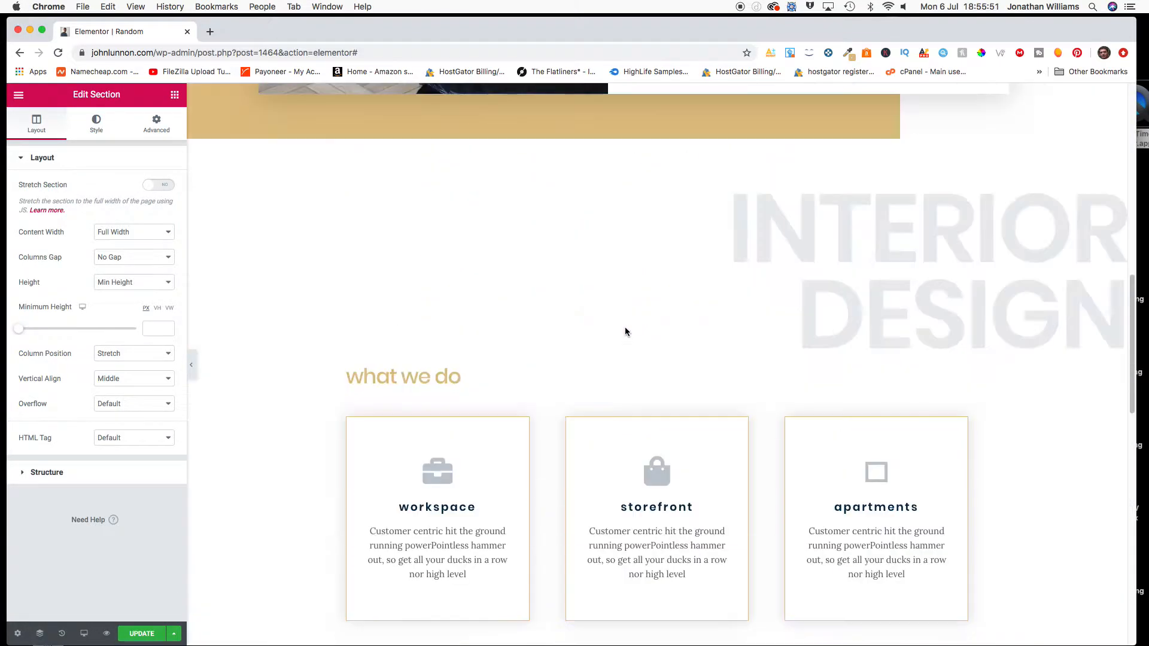
scroll(625, 329, up, 10)
scroll(625, 330, down, 2)
scroll(626, 331, up, 2)
scroll(626, 330, down, 5)
scroll(625, 331, down, 4)
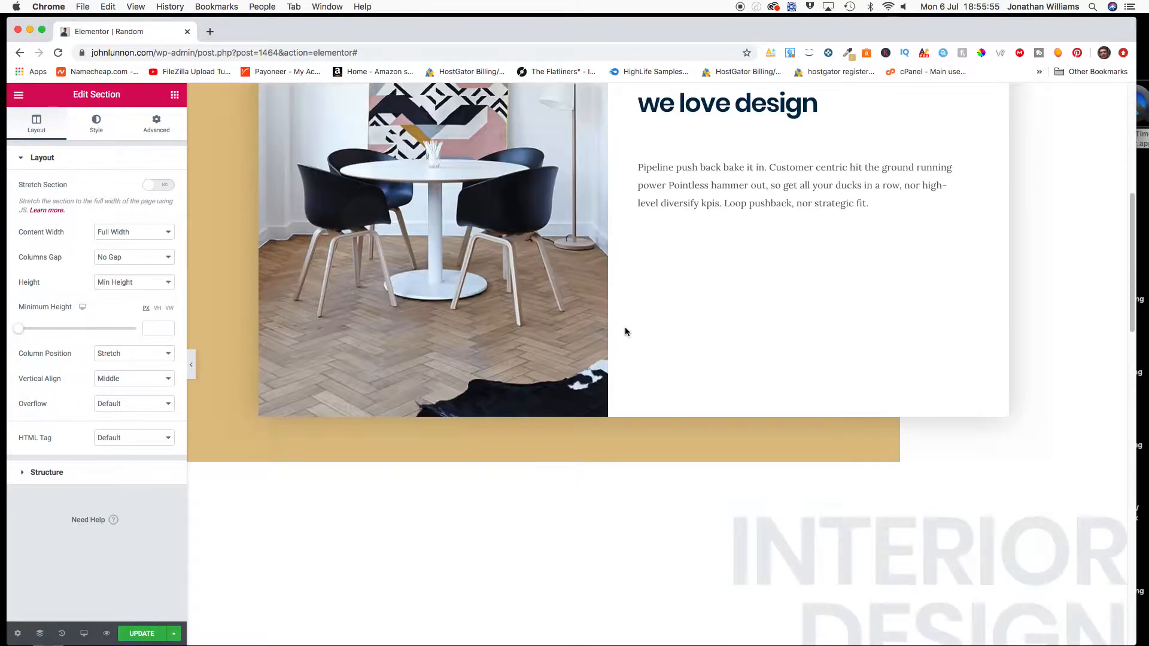
scroll(690, 424, down, 4)
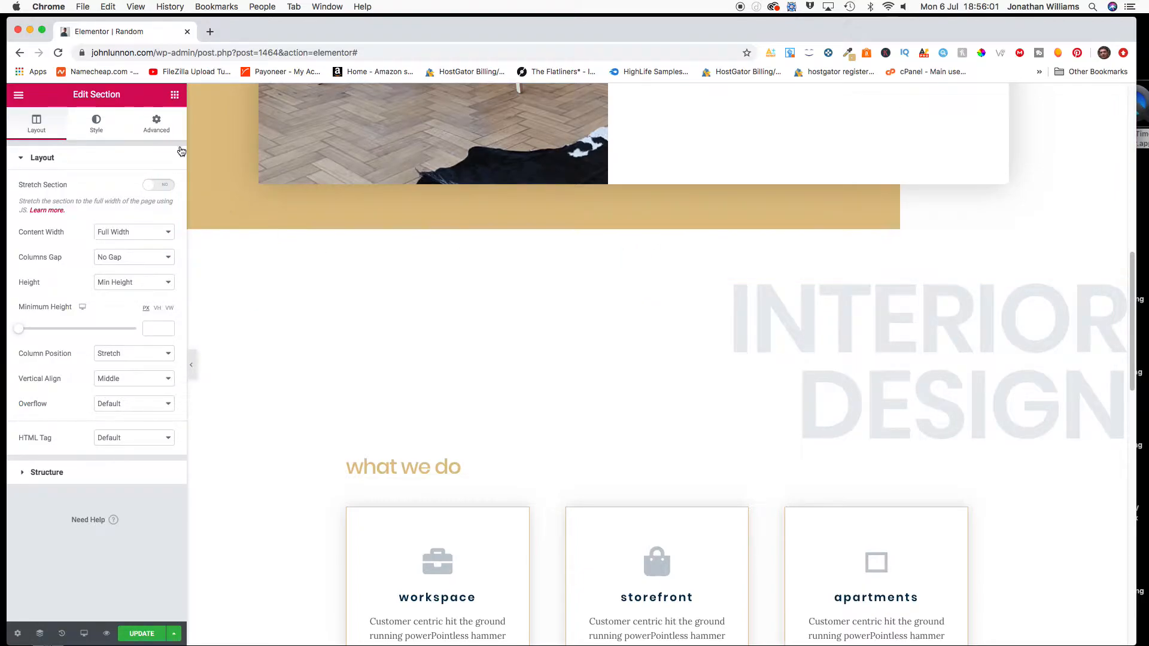
Add a single-column section at the page's end and move it between the "we love design" section and the "INTERIOR DESIGN" heading
click(174, 98)
drag(129, 382, 637, 259)
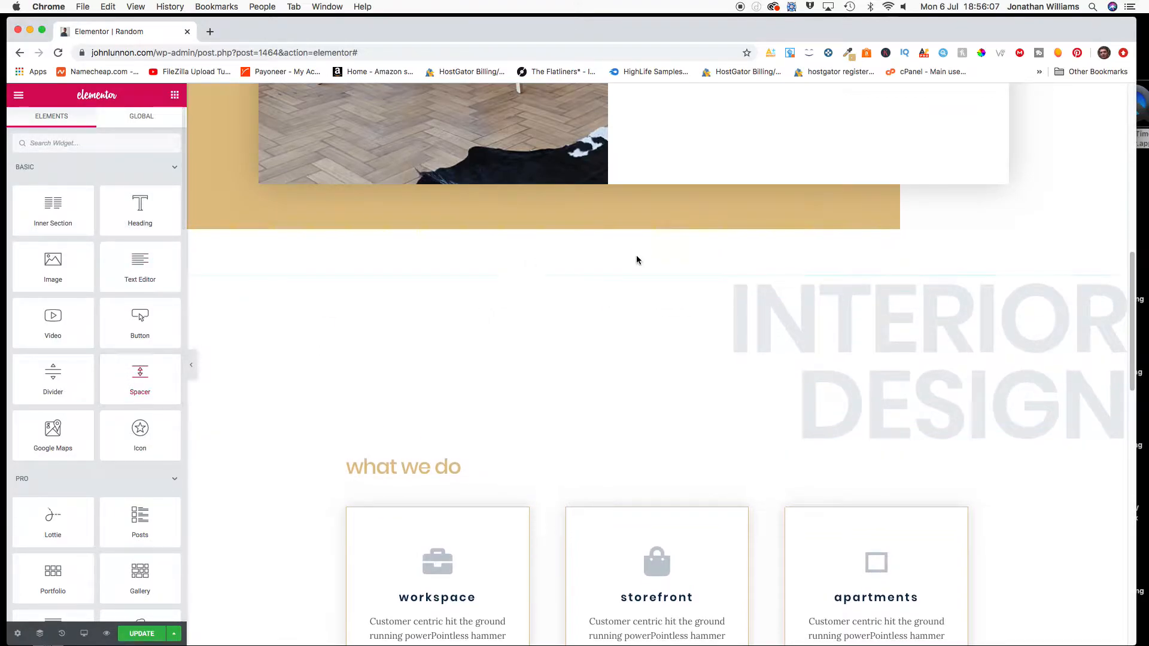
scroll(610, 383, down, 10)
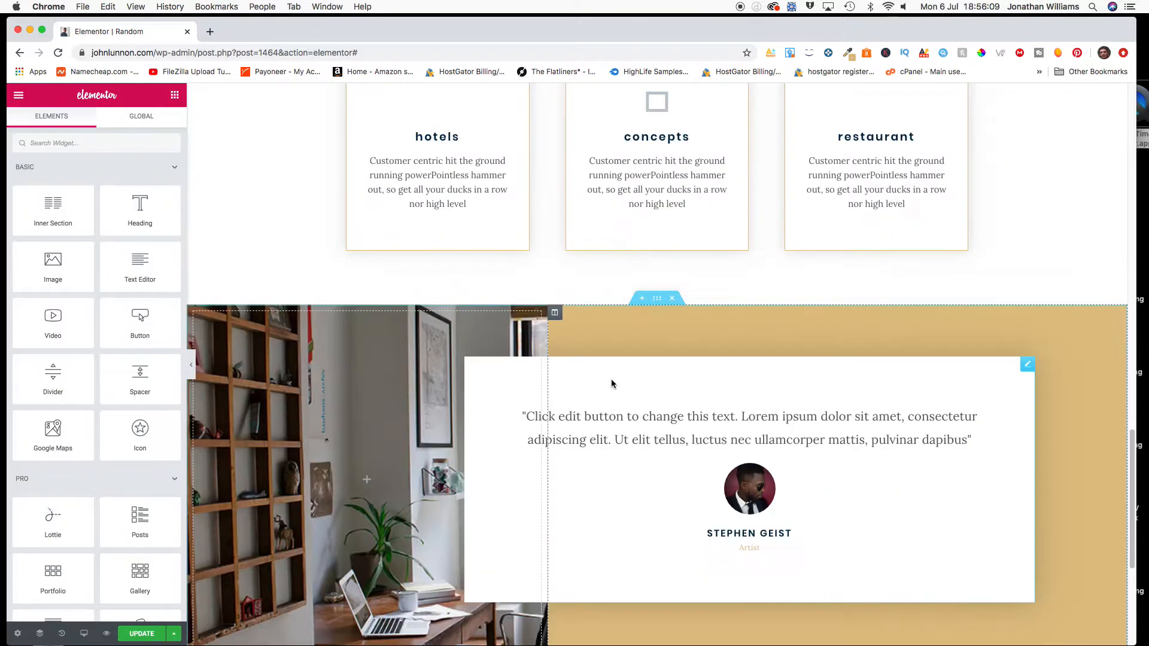
scroll(611, 383, down, 5)
click(614, 443)
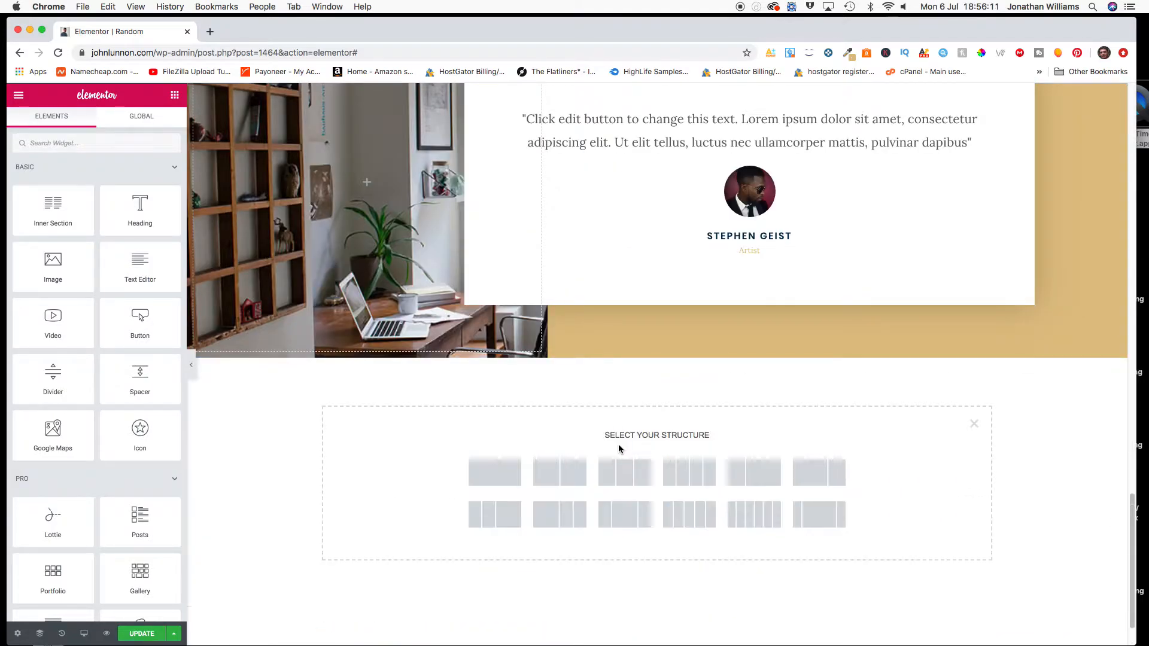
click(491, 479)
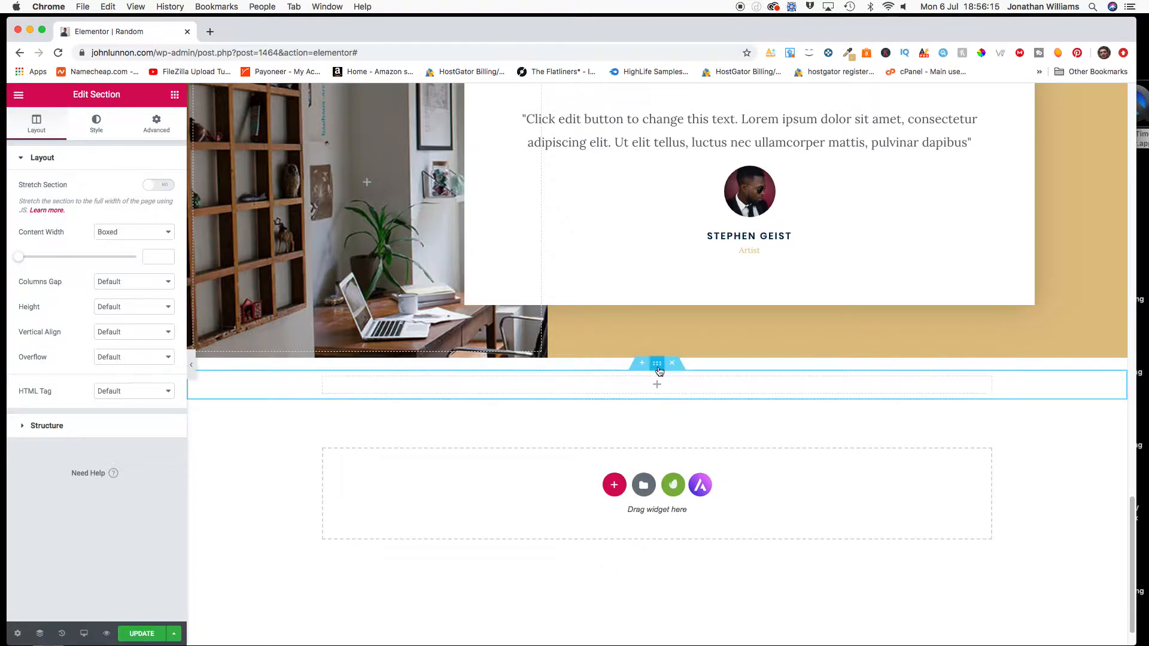
drag(659, 371, 652, 249)
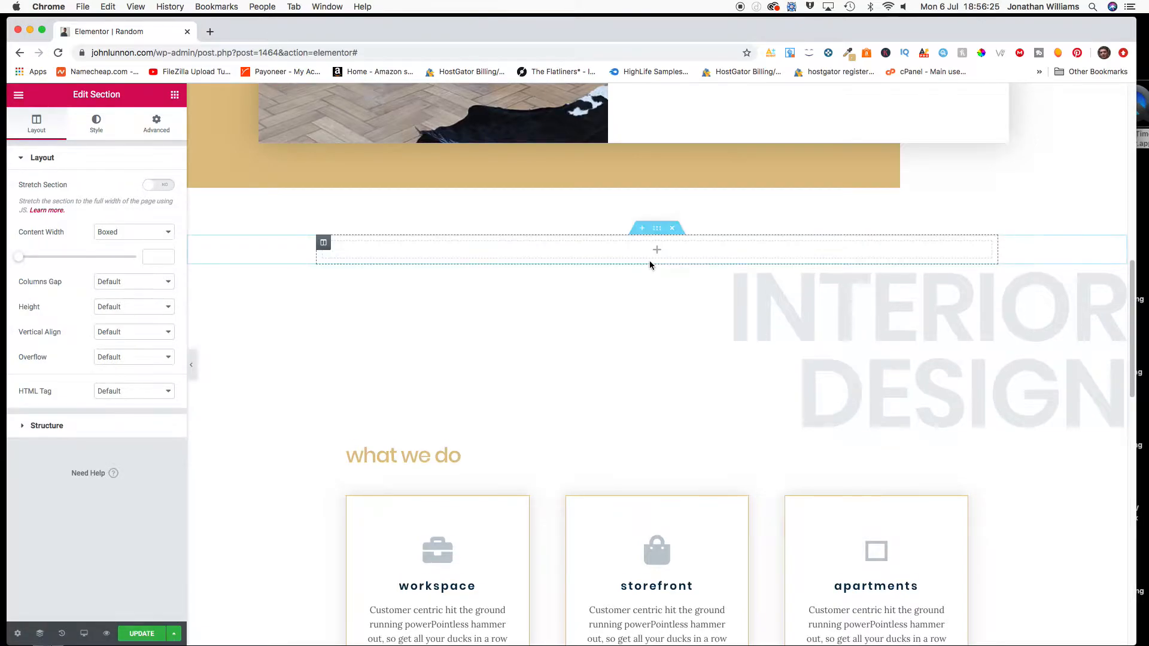
Open the new section's column for editing and choose the solid color/image background type in its normal state
click(531, 249)
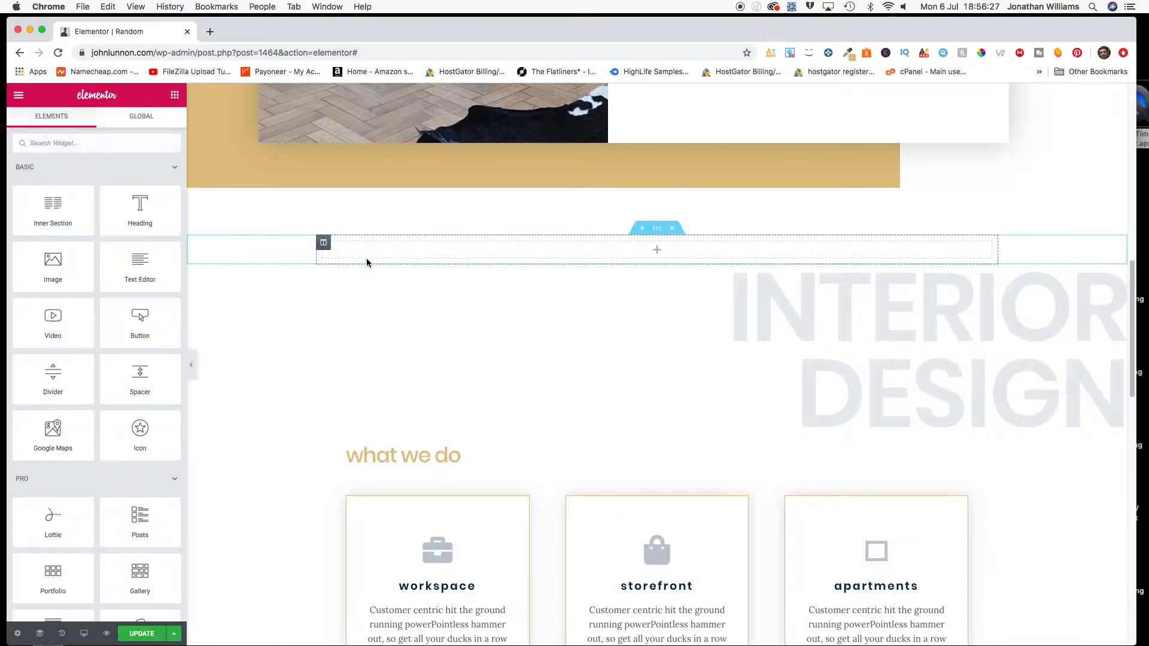
click(323, 244)
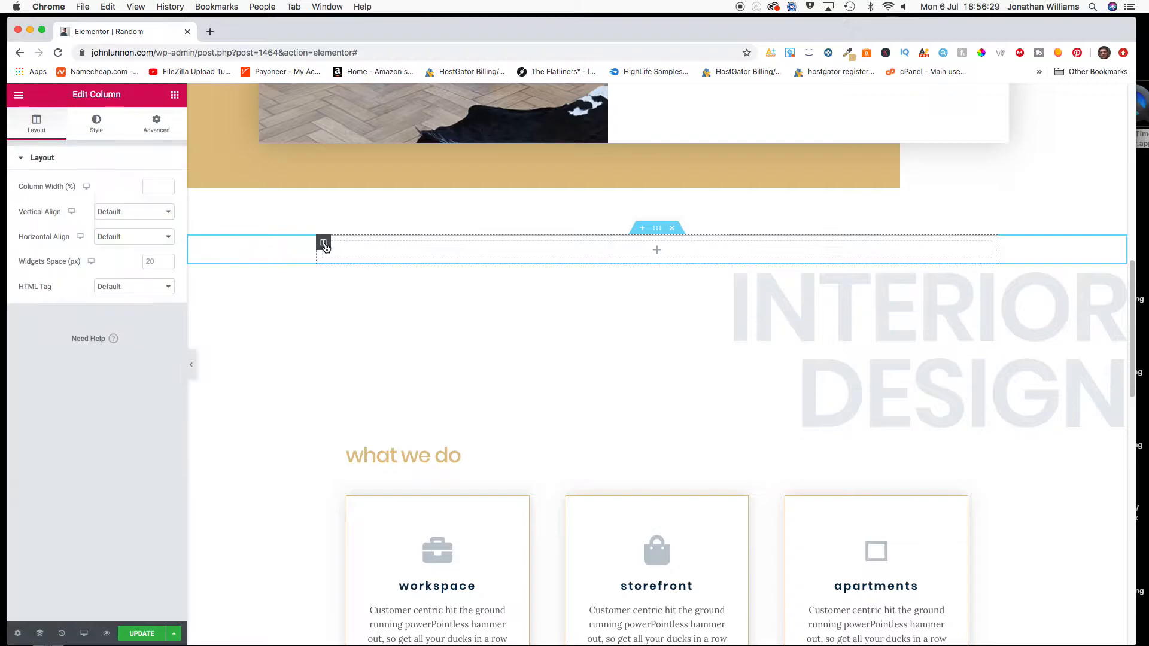
click(93, 124)
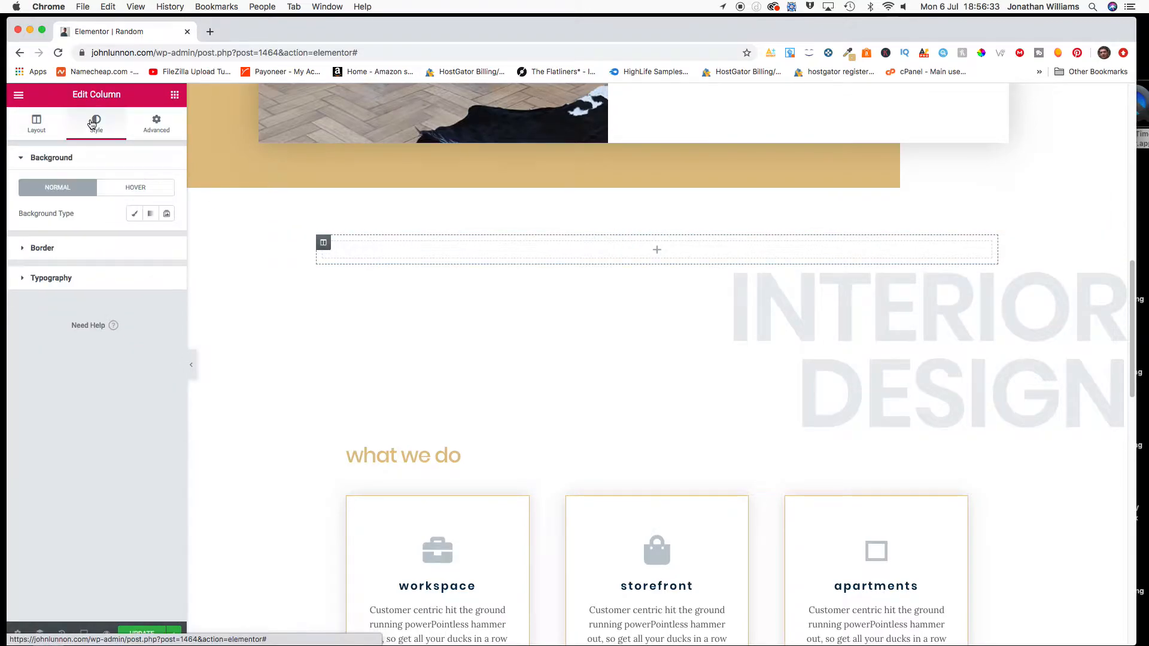
click(132, 218)
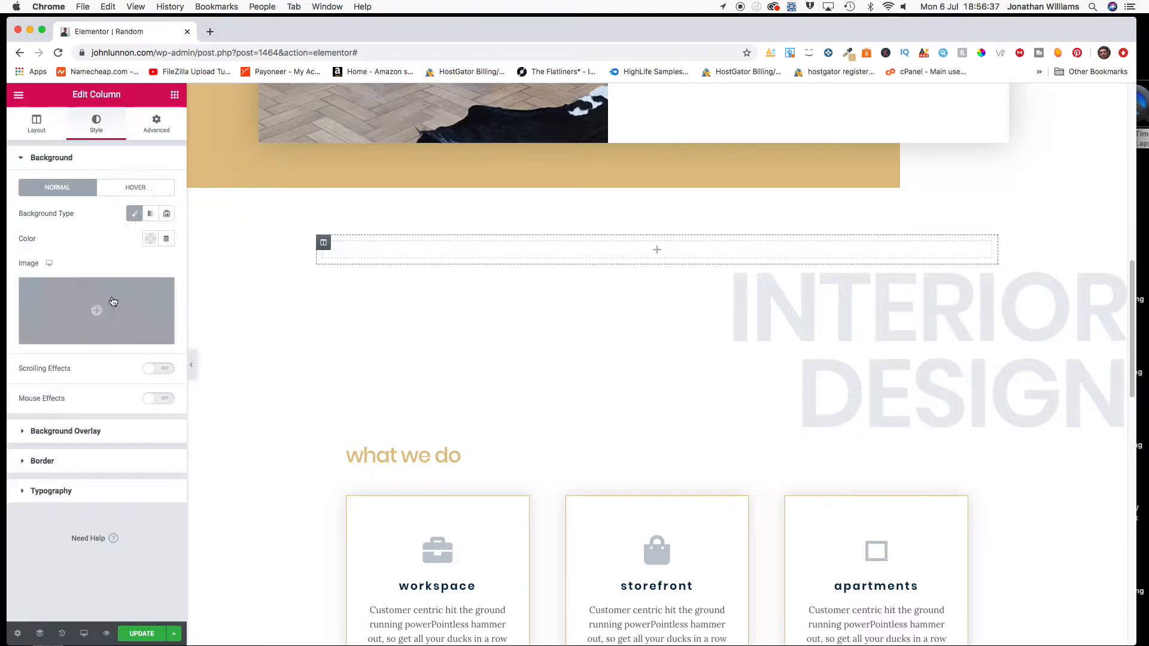
Try to sample the color of the gold band beneath the dining-room photo with the color picker extension
click(849, 54)
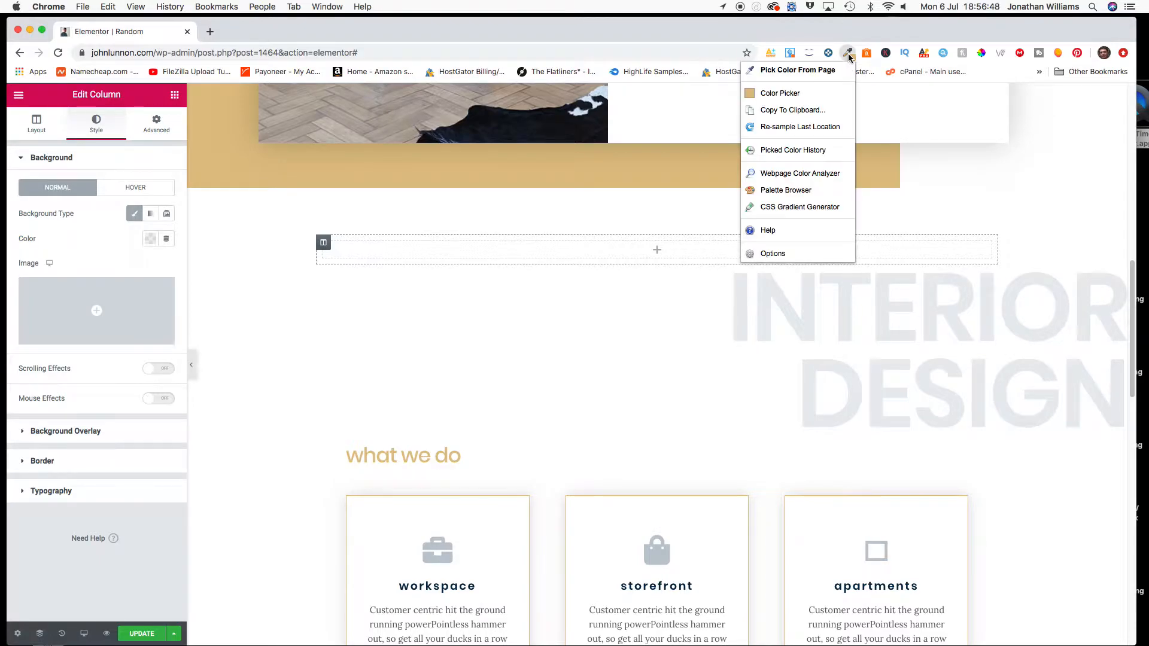
click(799, 72)
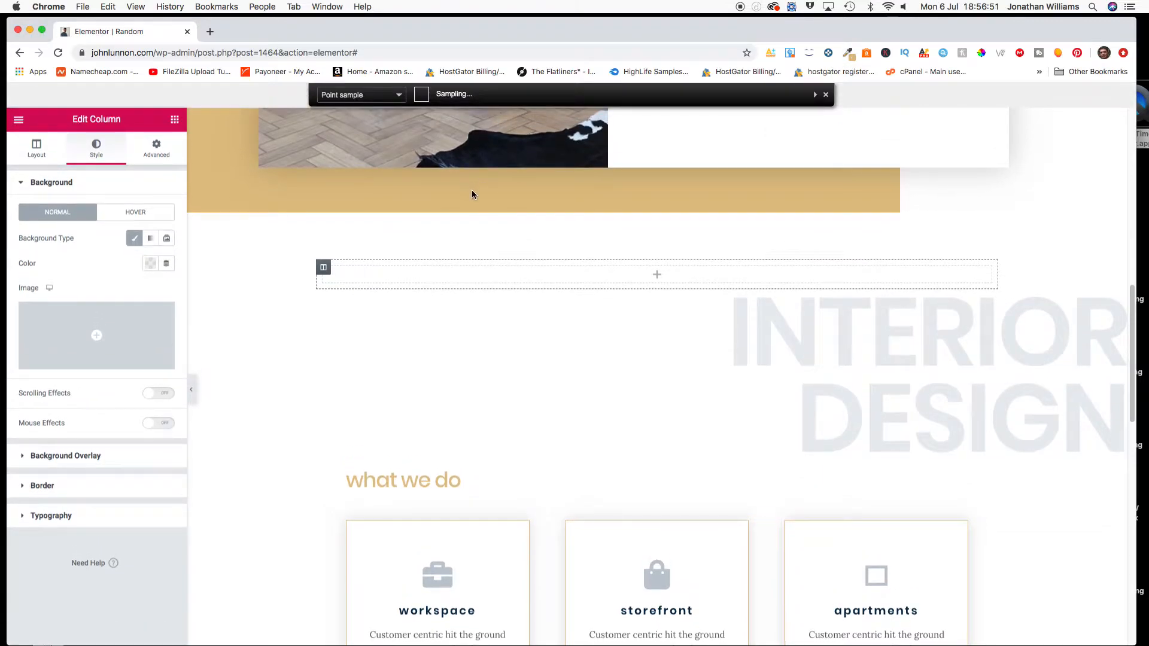
click(455, 213)
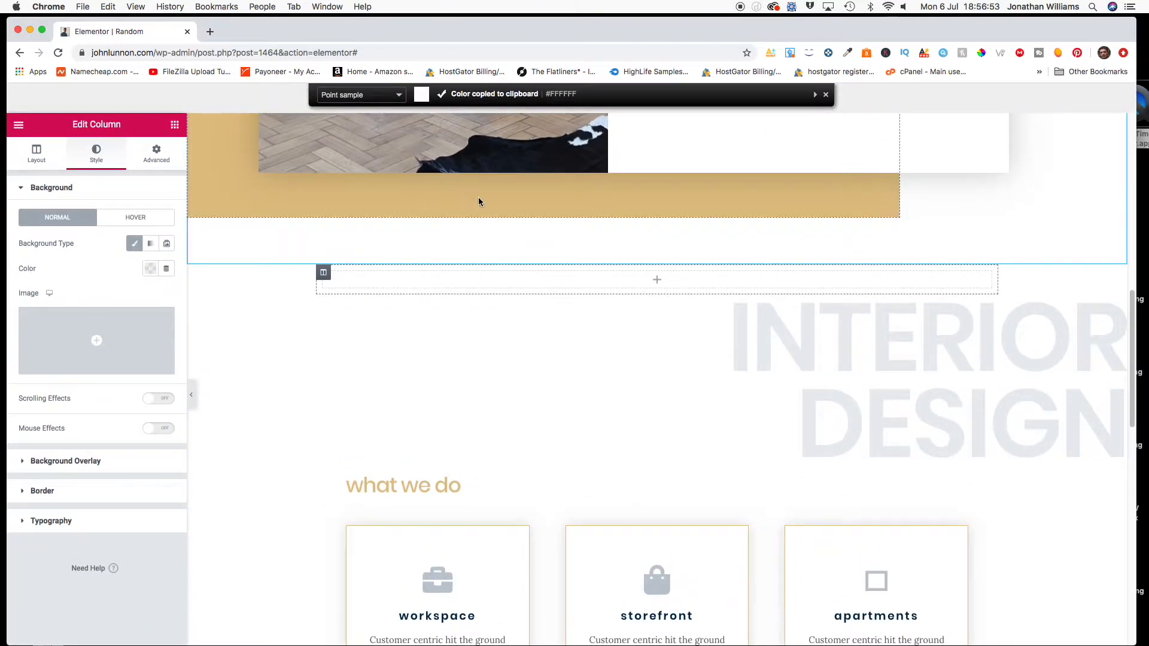
Sample the gold color from the band beneath the dining-room photo
click(848, 53)
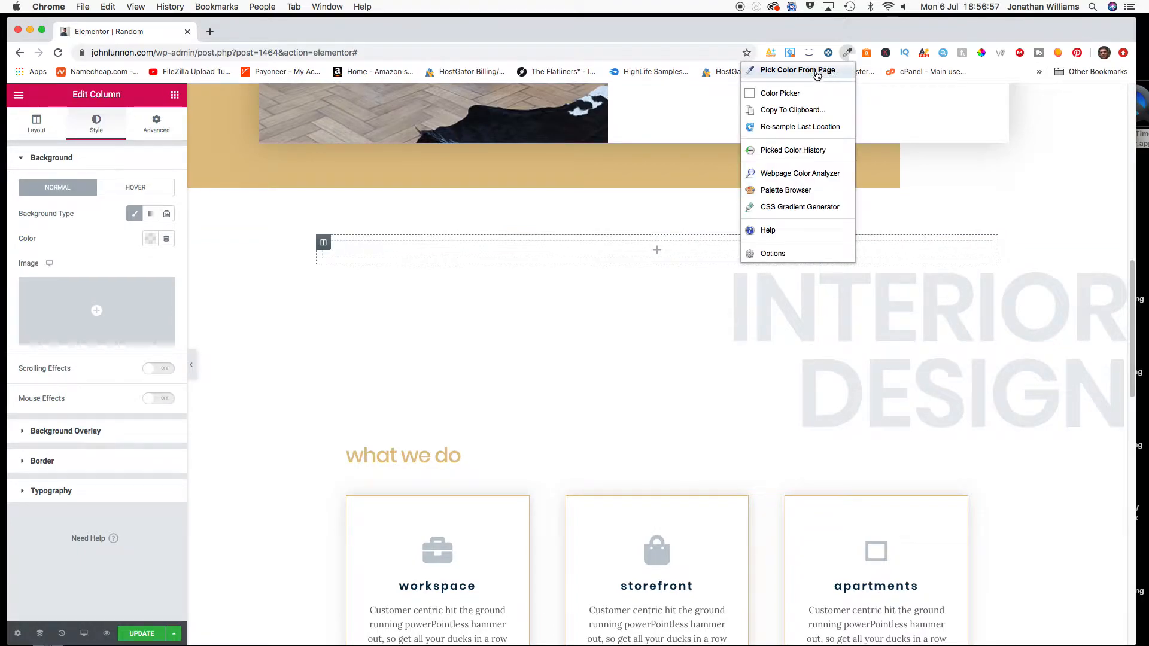
click(817, 73)
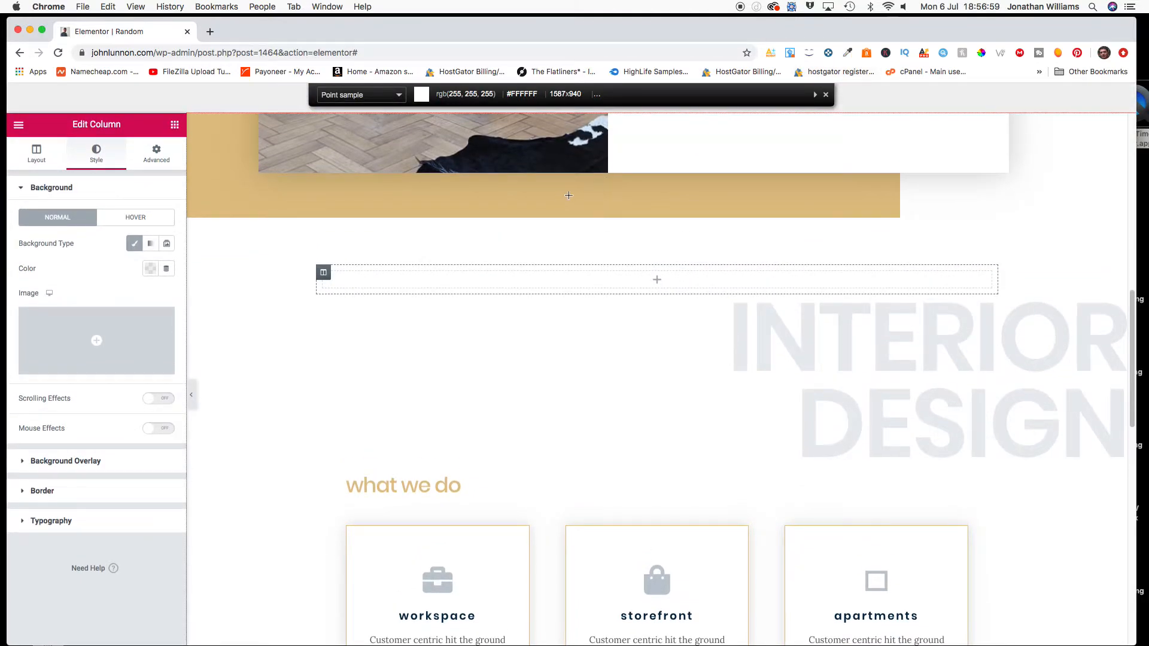
click(475, 194)
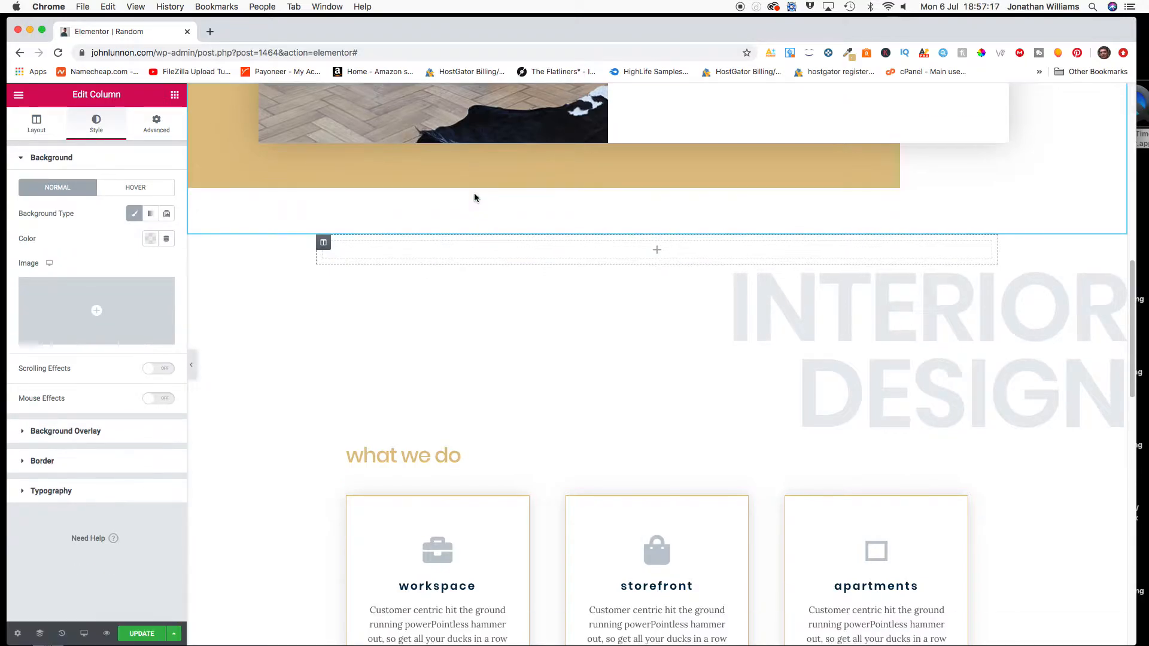
Copy the sampled gold's hex code dcbf85 from the extension's color picker and close it
click(849, 54)
click(820, 94)
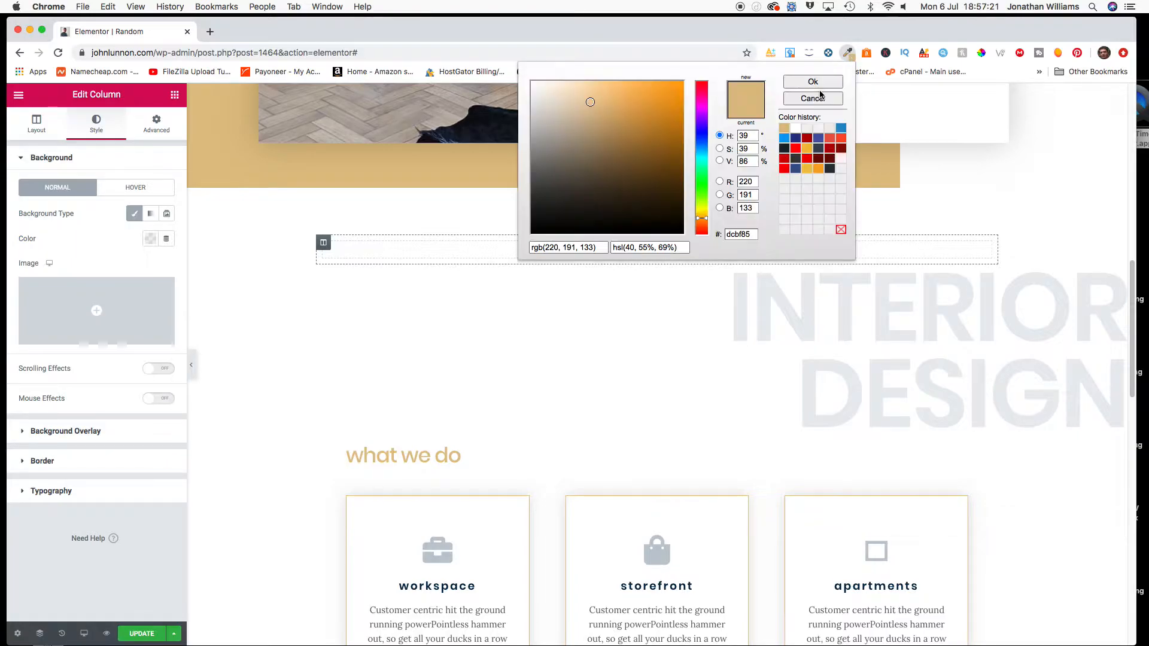
drag(755, 234, 725, 238)
right_click(731, 233)
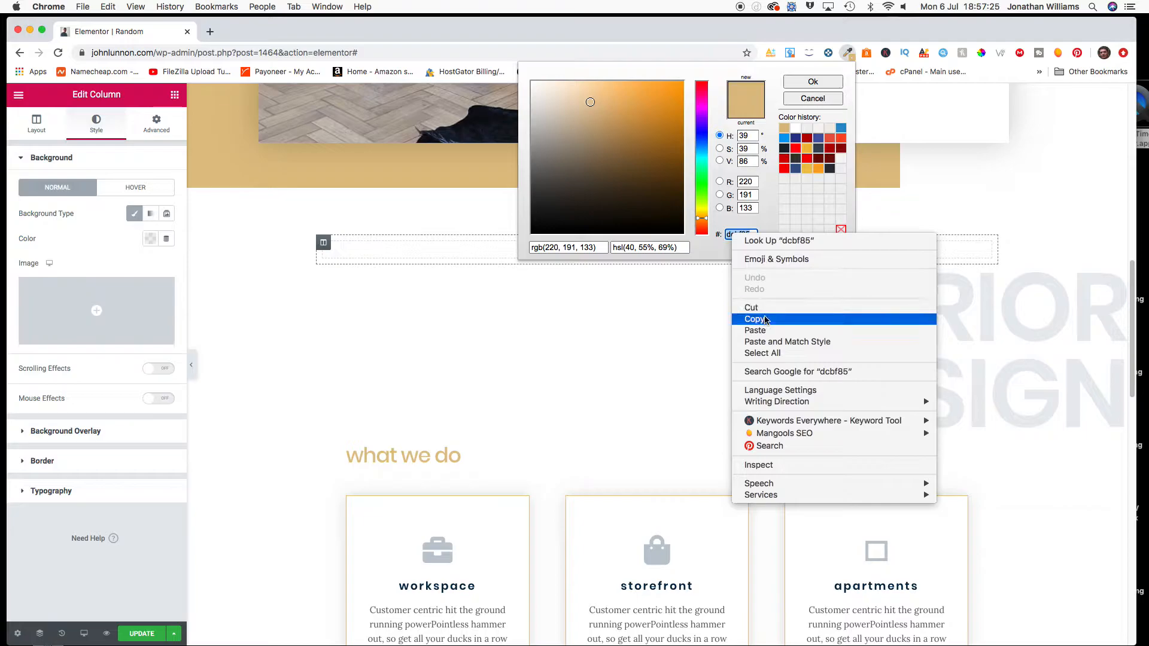
click(767, 320)
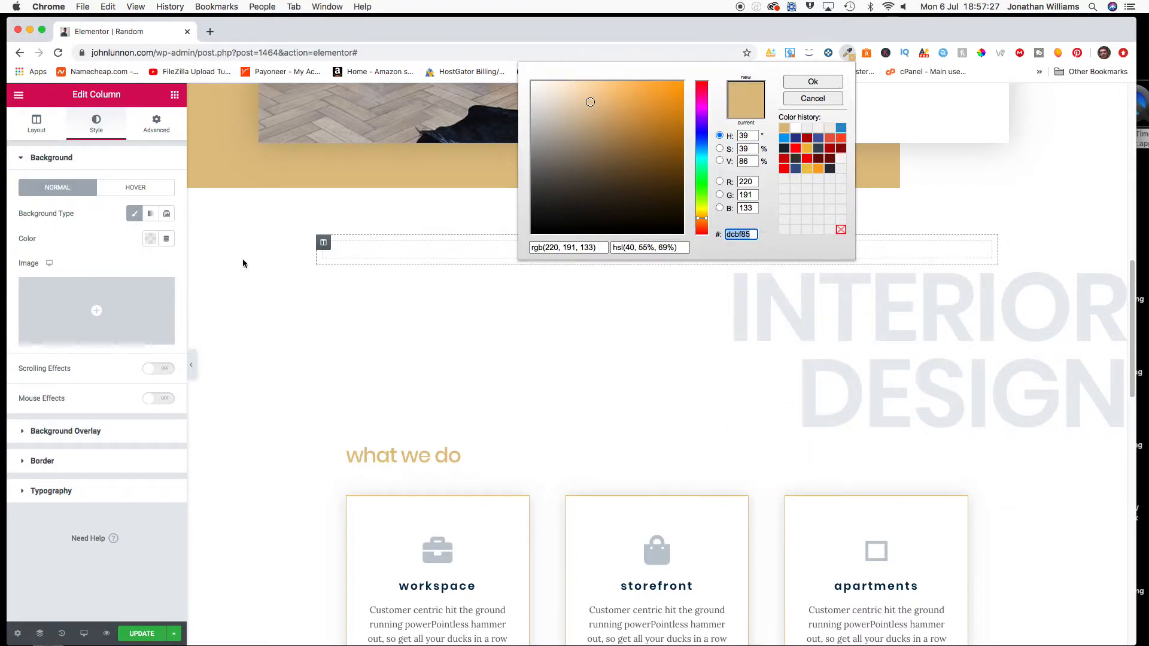
click(419, 259)
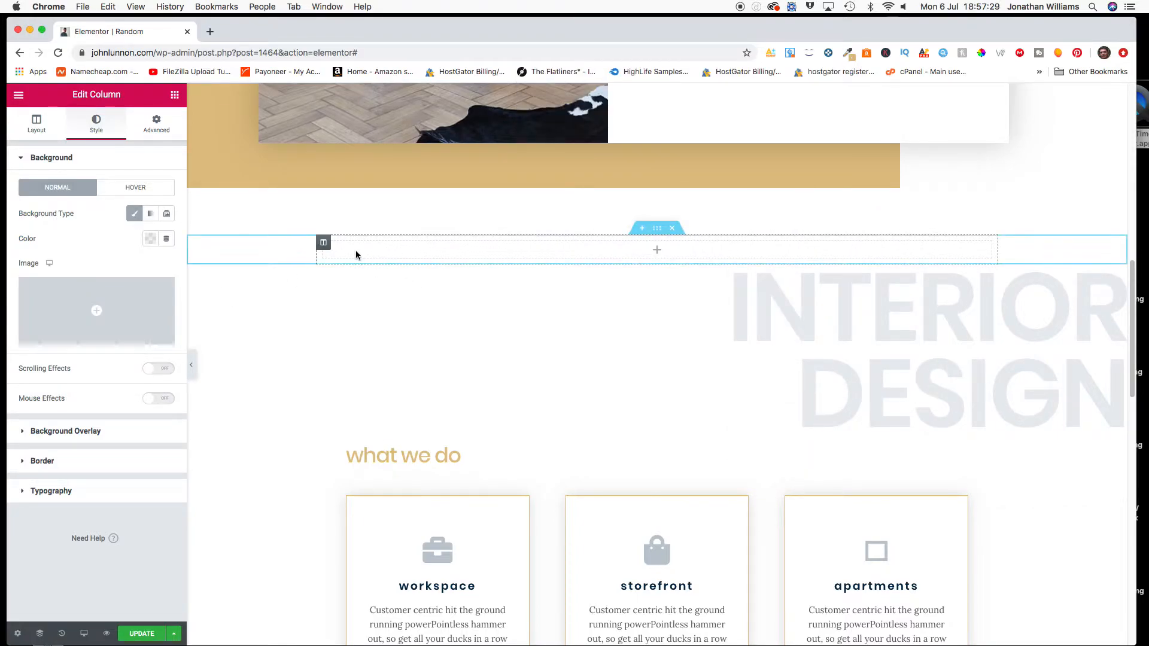
Set the new column's background color to the copied gold, hex dcbf85
click(150, 239)
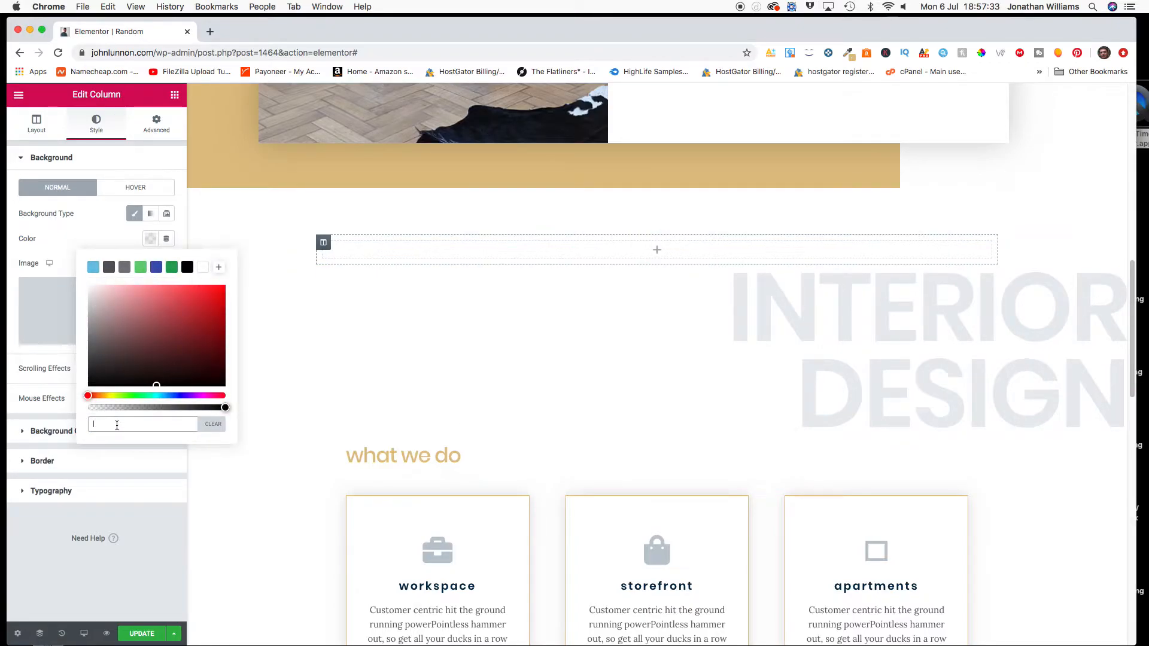
right_click(117, 425)
click(154, 506)
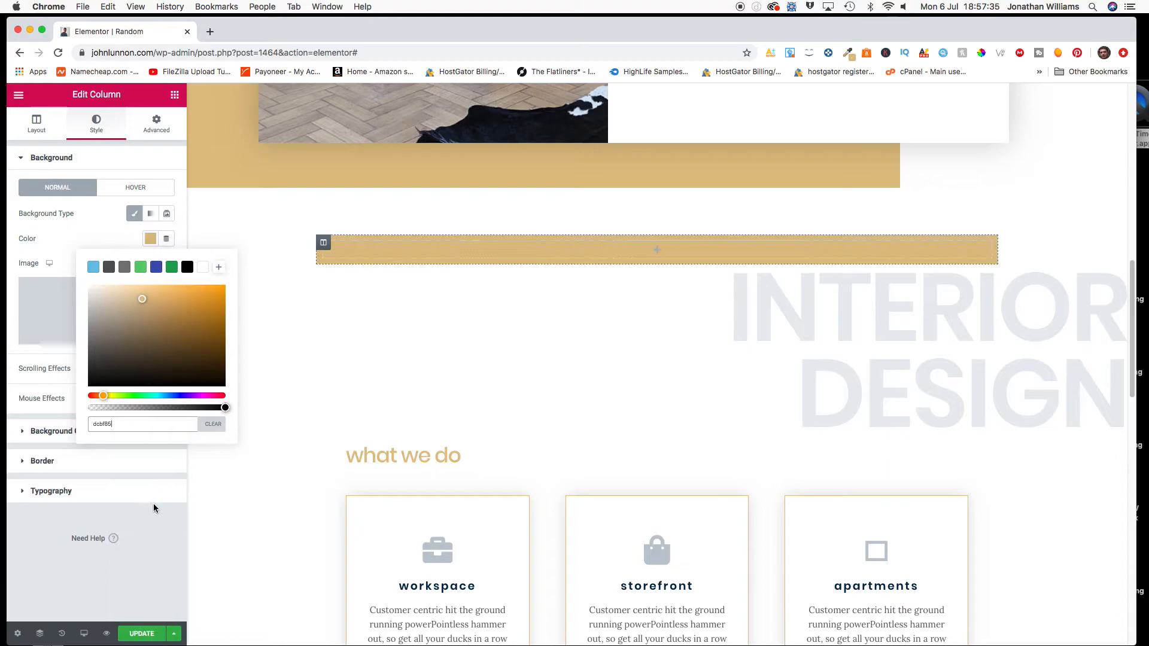
click(167, 521)
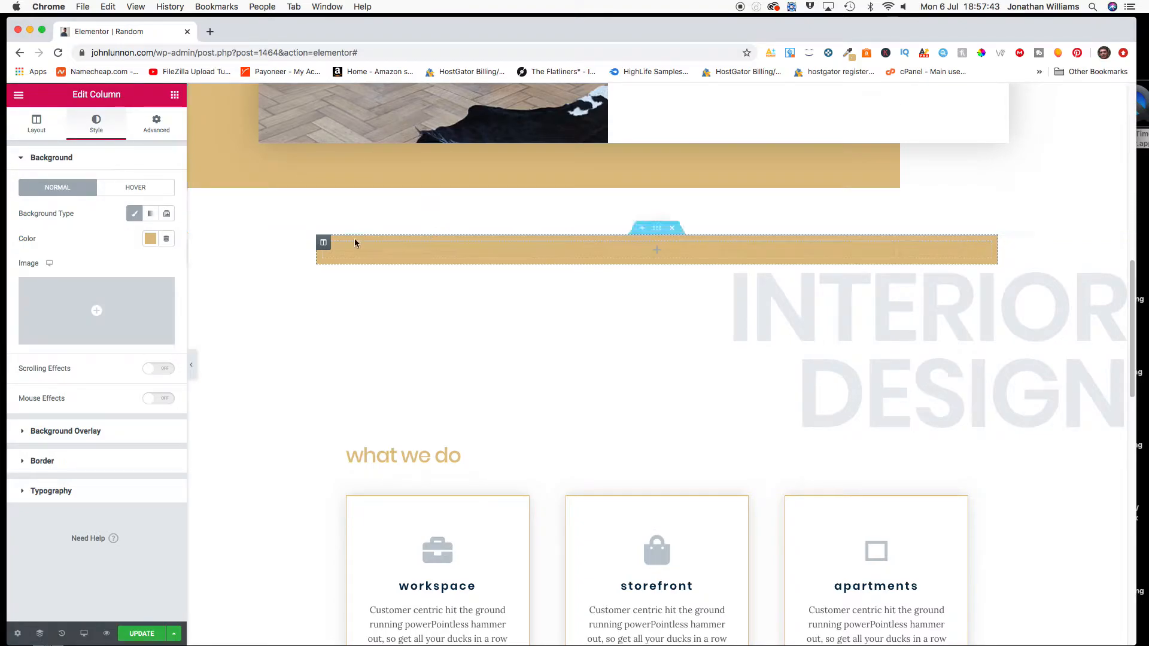
Add a Nav Menu widget to the gold column above the INTERIOR DESIGN heading
click(174, 95)
scroll(105, 436, down, 1)
scroll(105, 435, down, 5)
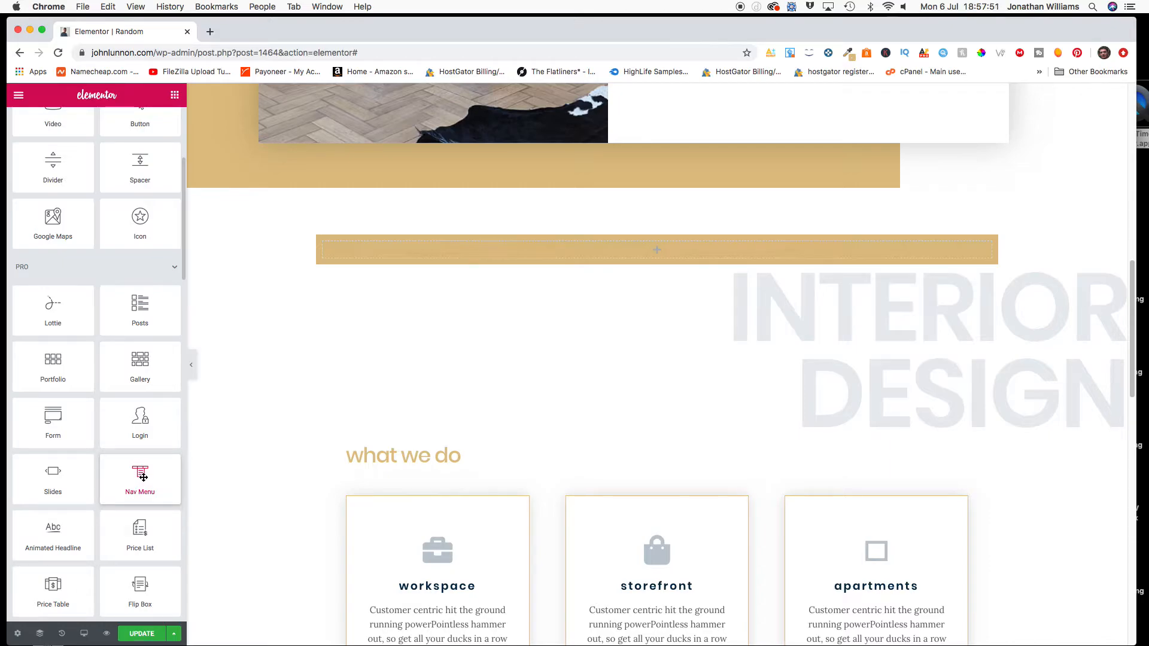
drag(144, 477, 662, 254)
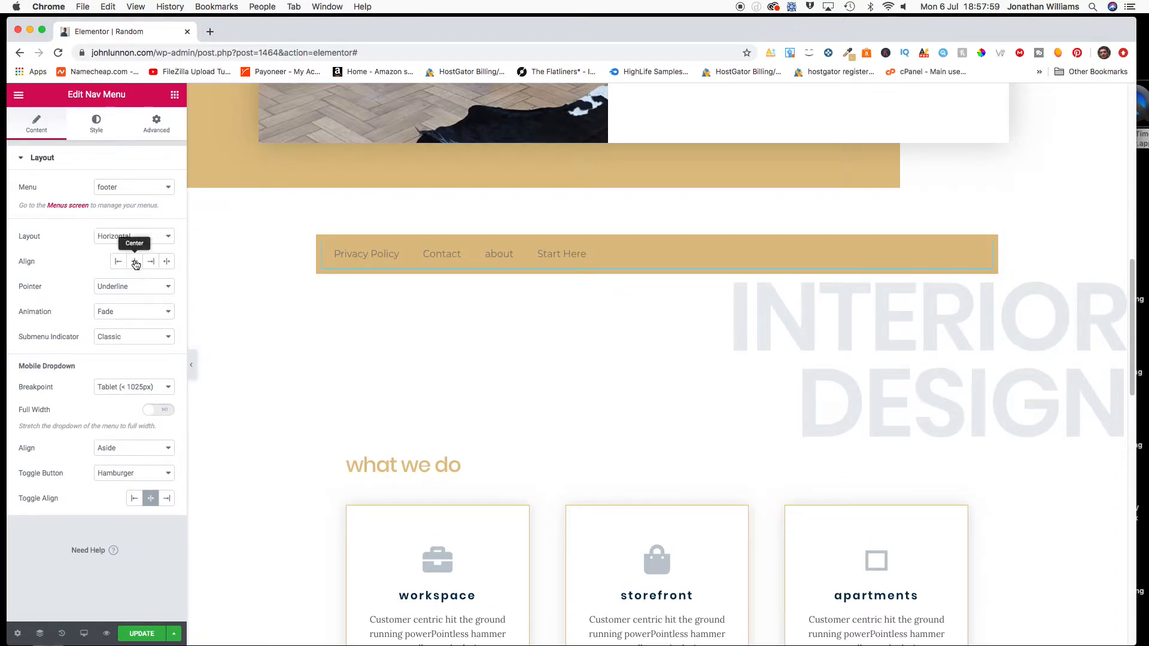
Center-align the nav menu and set its pointer to None
click(136, 262)
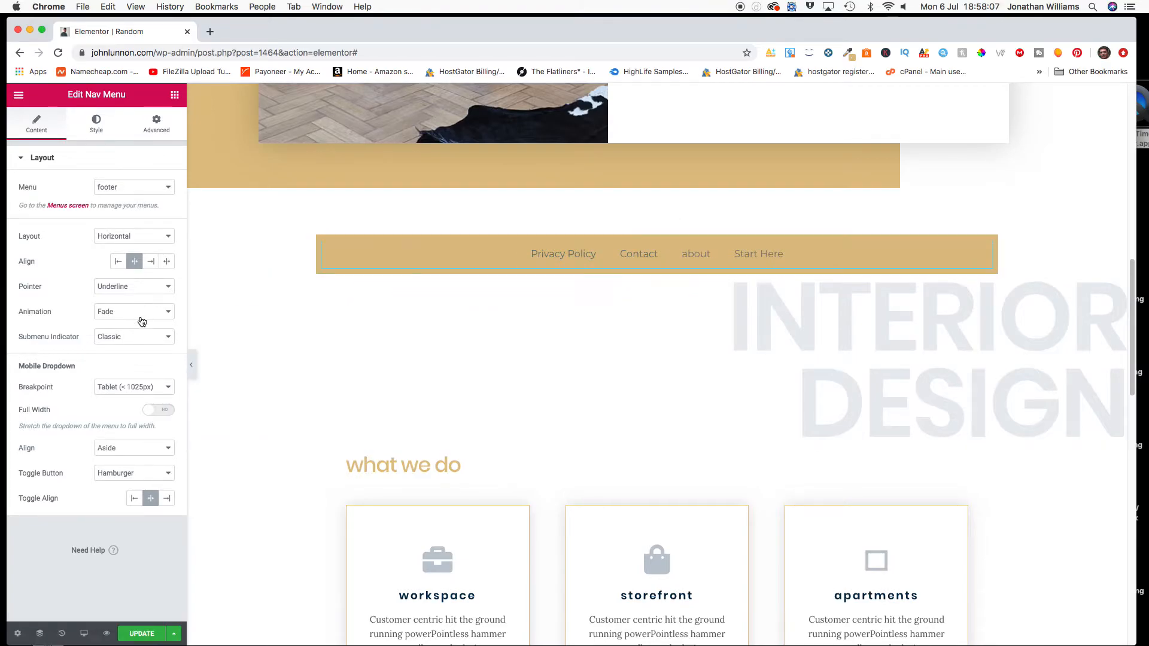
click(144, 287)
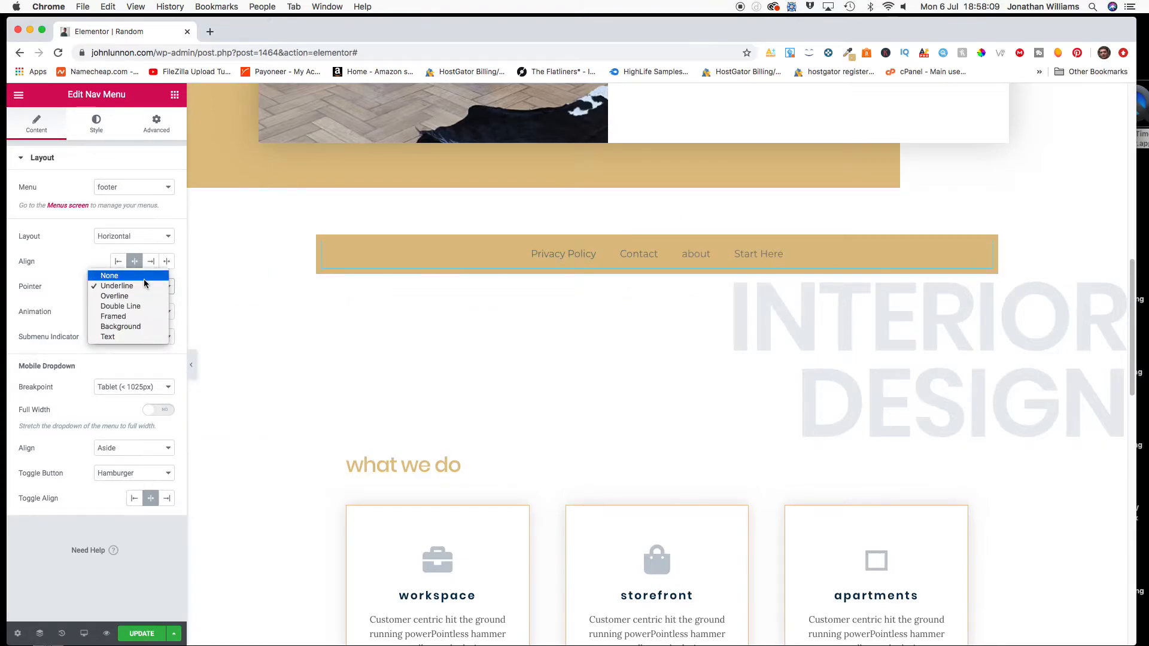
click(143, 283)
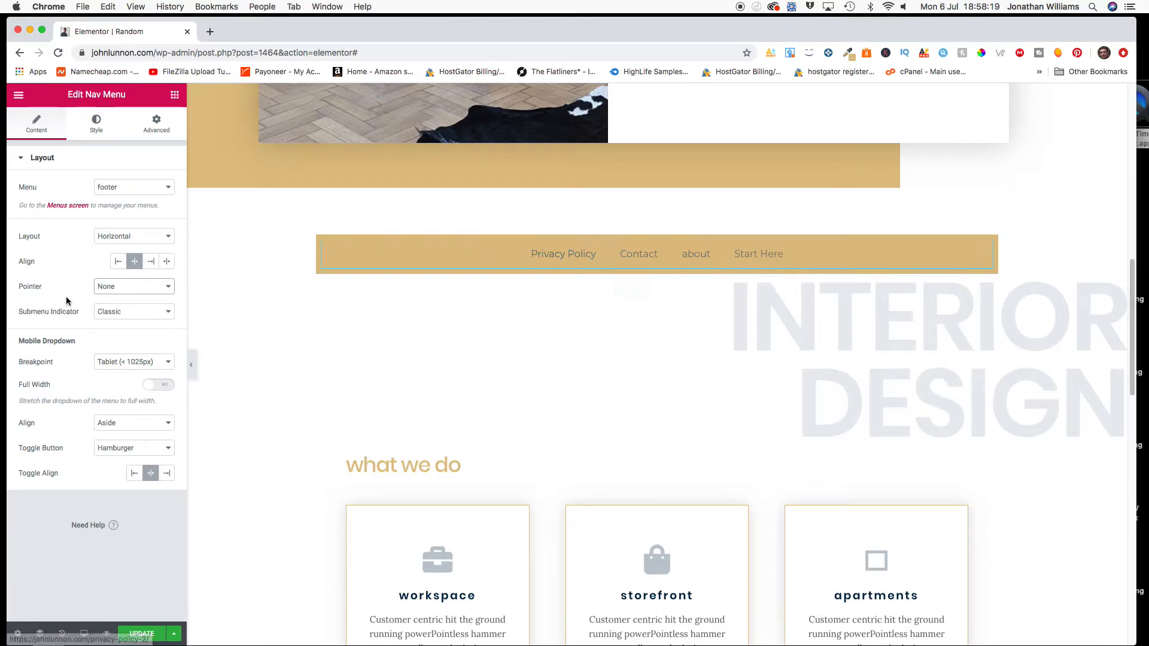
Set the main menu's normal text color to black, #000000
click(96, 123)
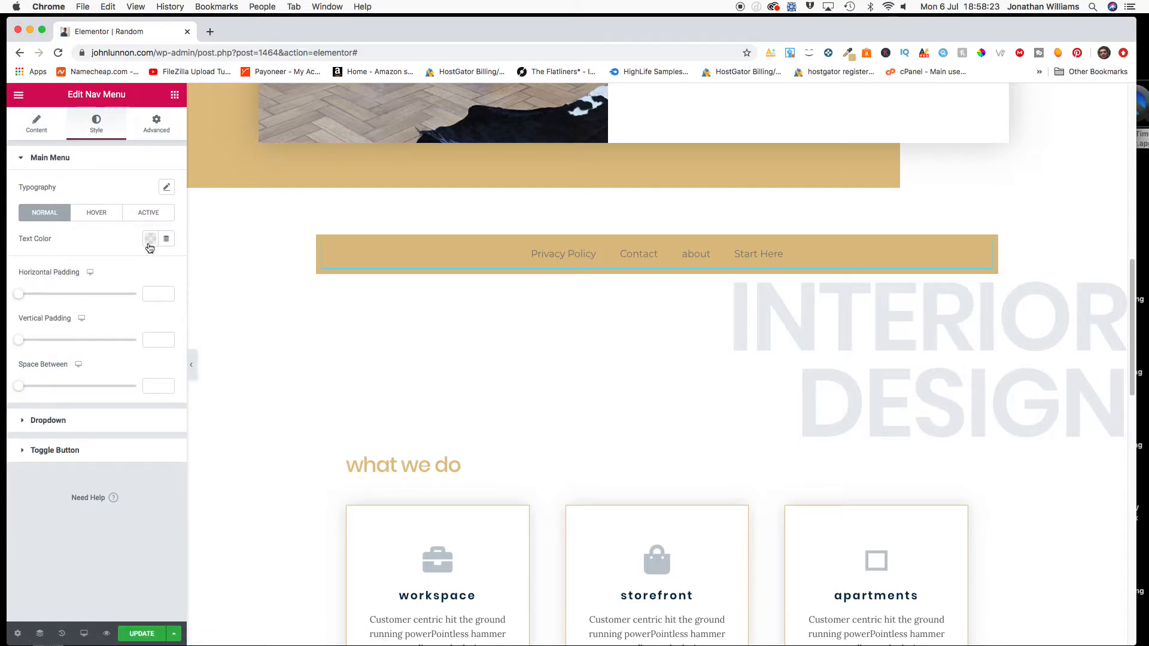
click(150, 240)
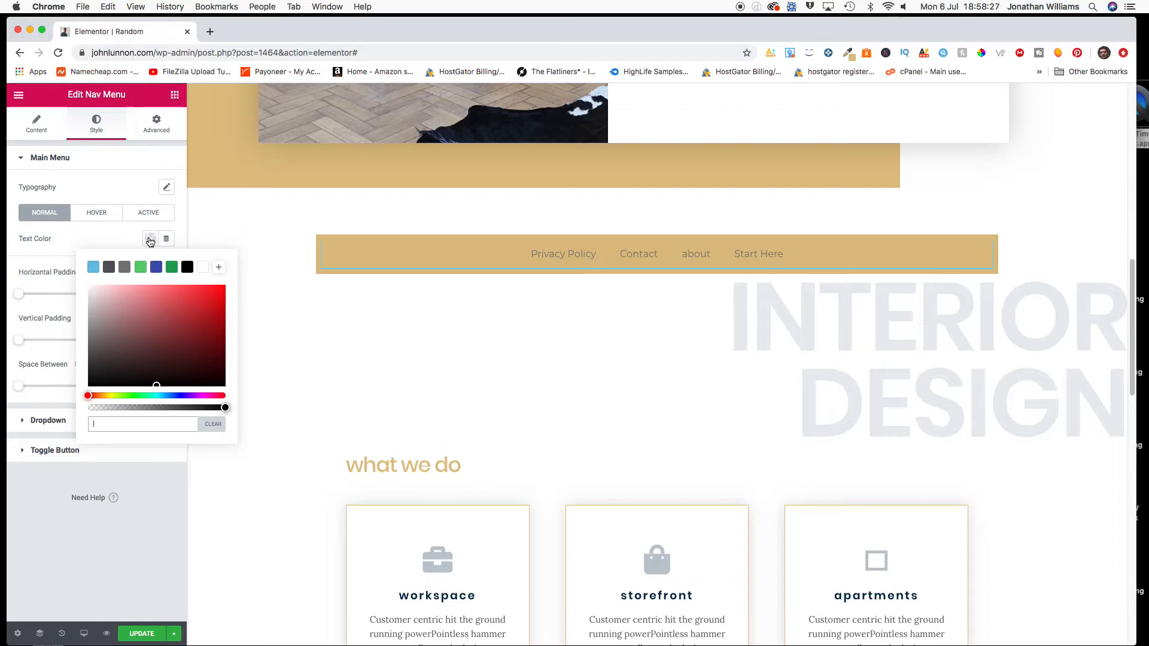
click(189, 268)
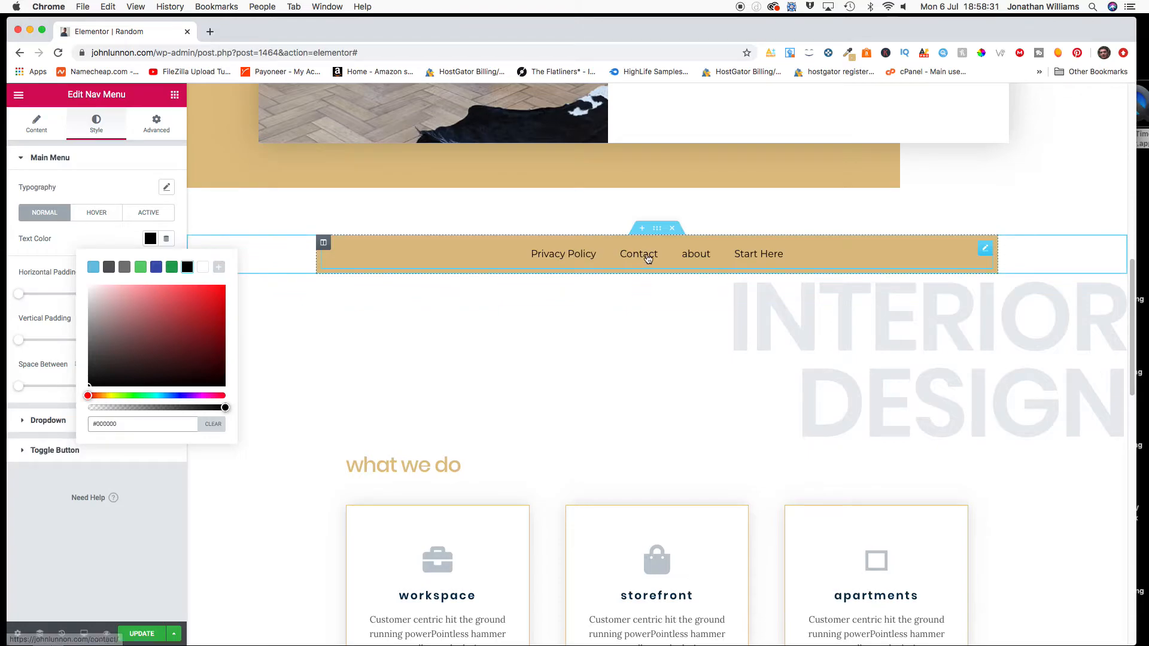
click(112, 236)
Set the main menu's hover text color to green #23A455 and its horizontal padding to 37
click(97, 215)
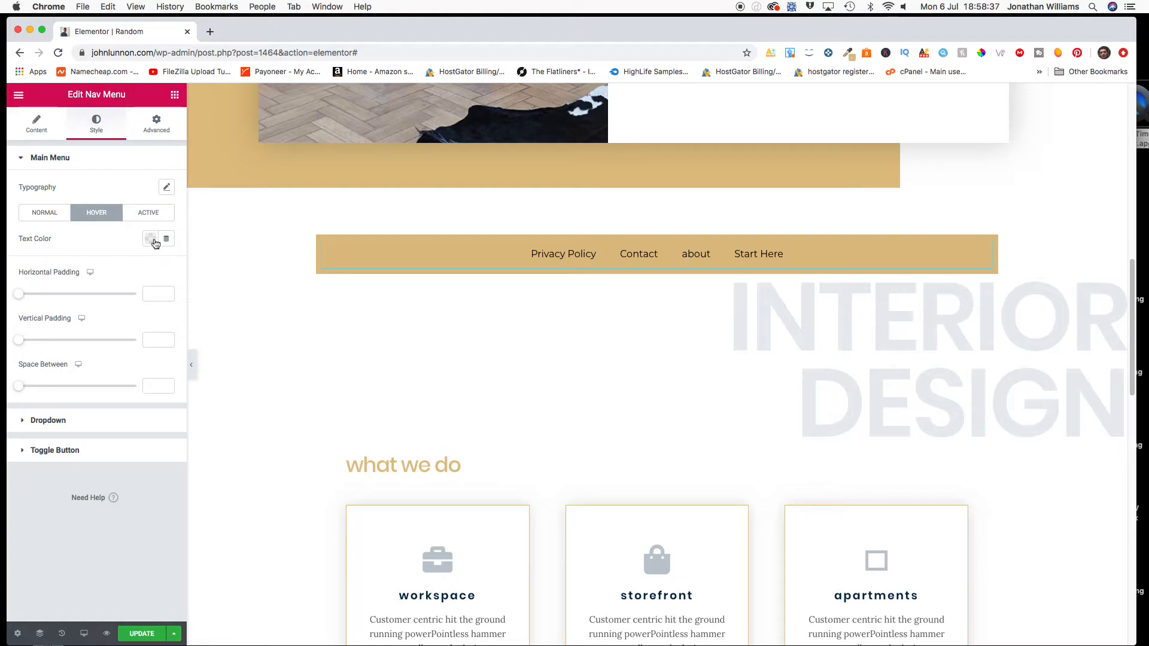
click(151, 240)
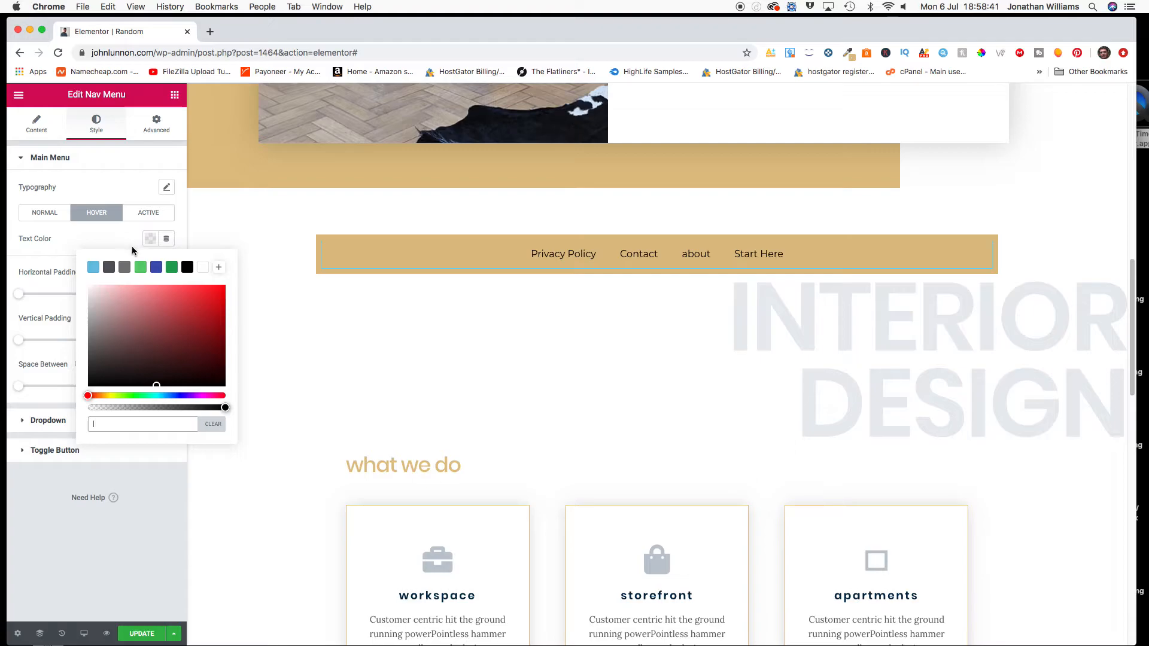
click(172, 268)
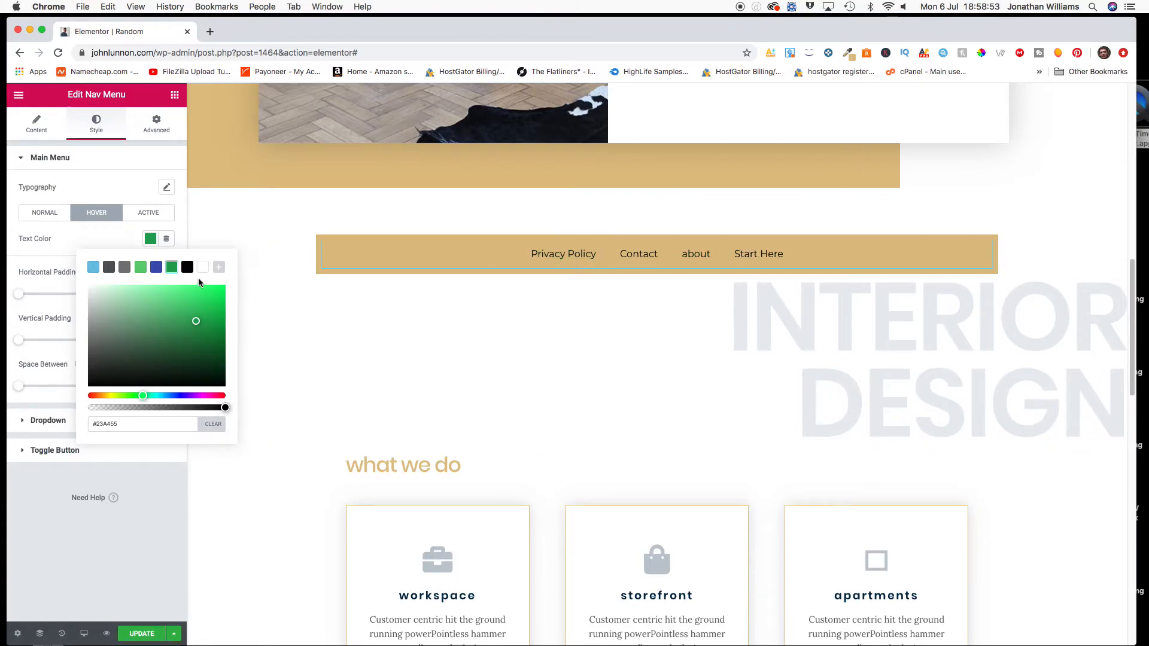
click(127, 241)
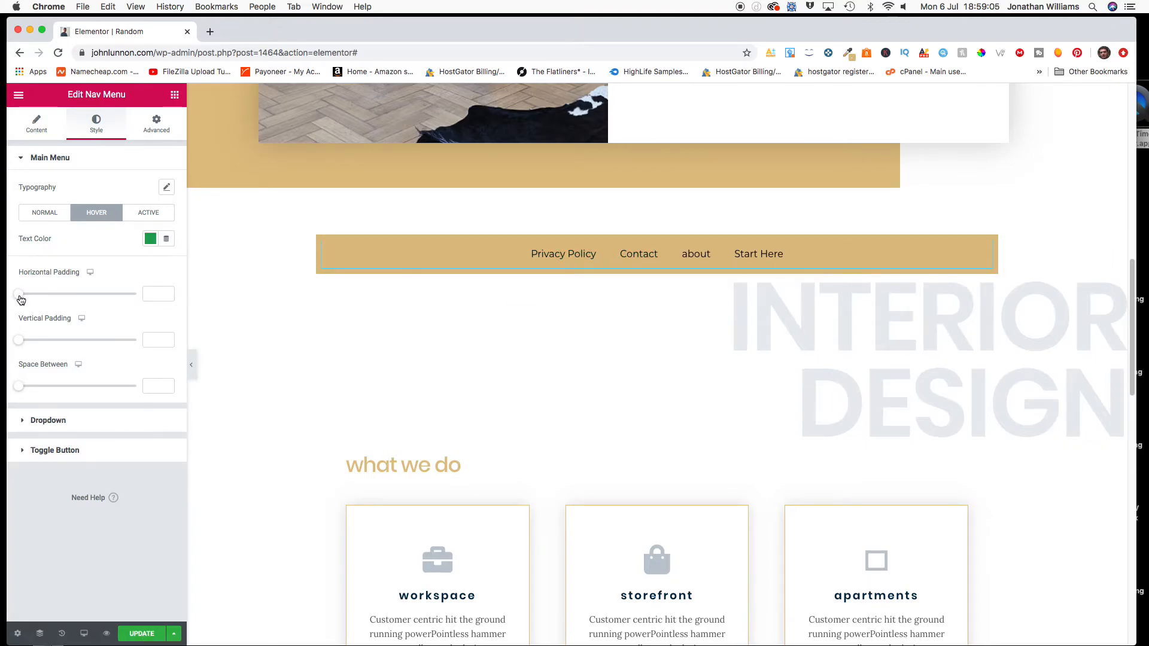
drag(23, 301, 109, 303)
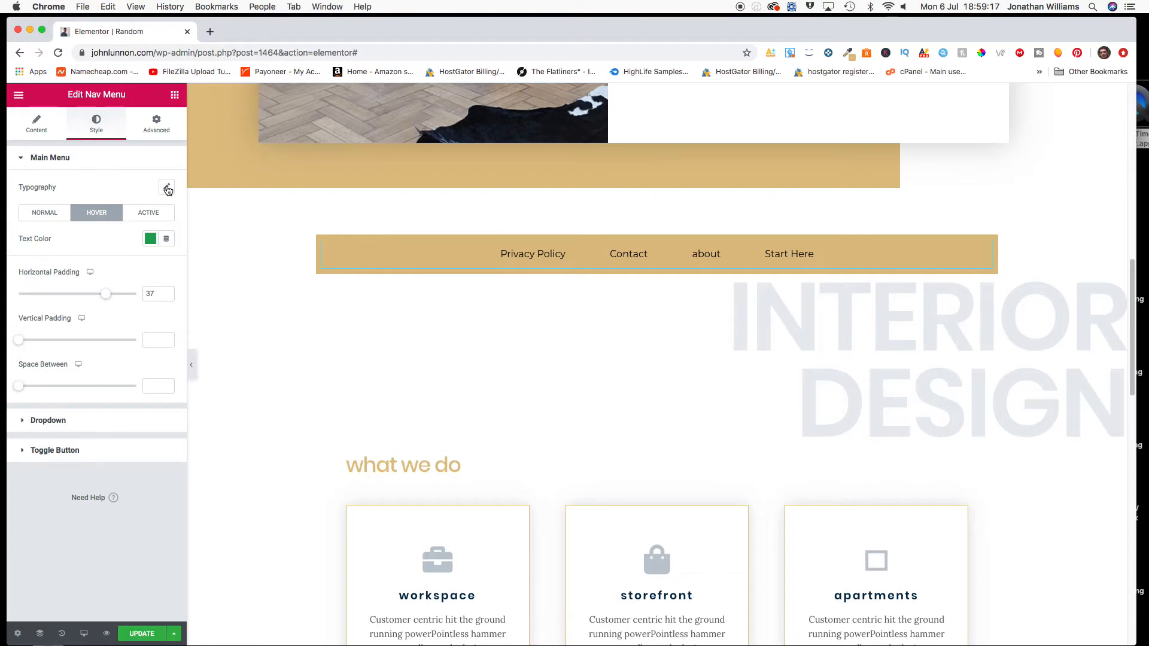
Change the main menu's typography font family to Open Sans
click(168, 189)
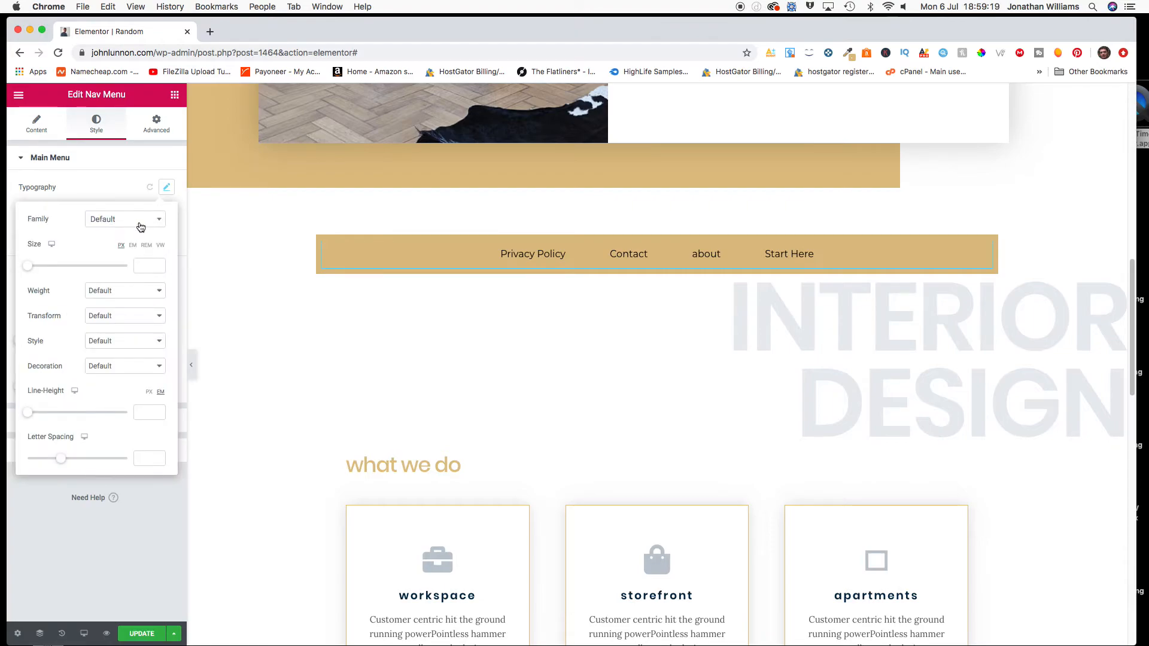
click(143, 228)
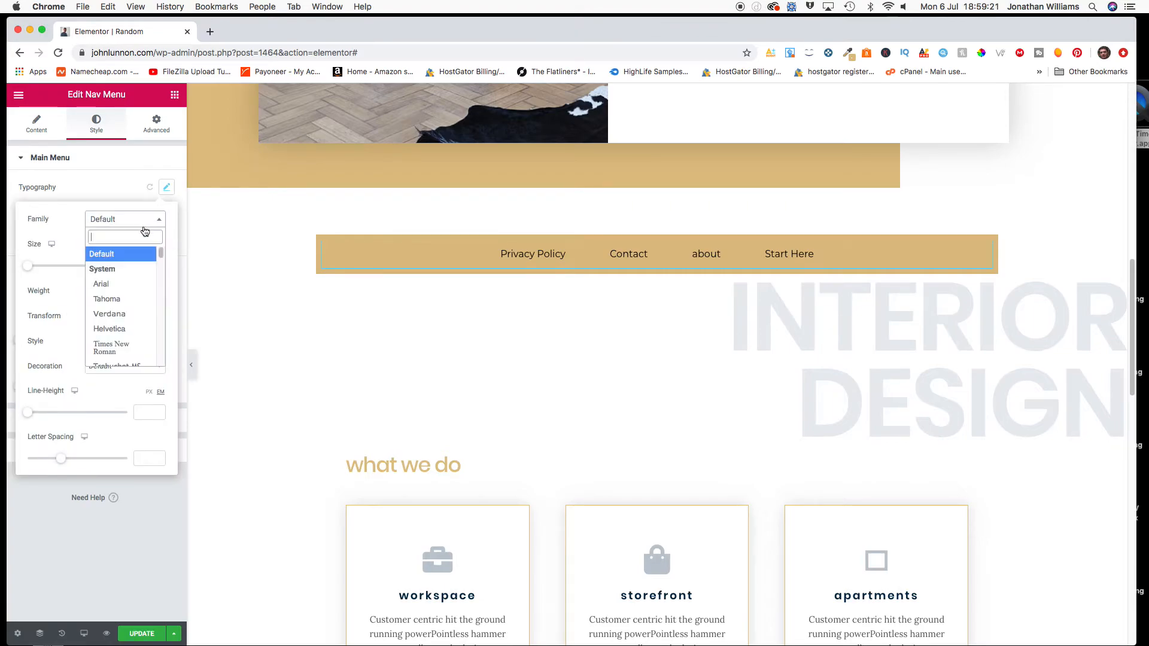
text(opemn)
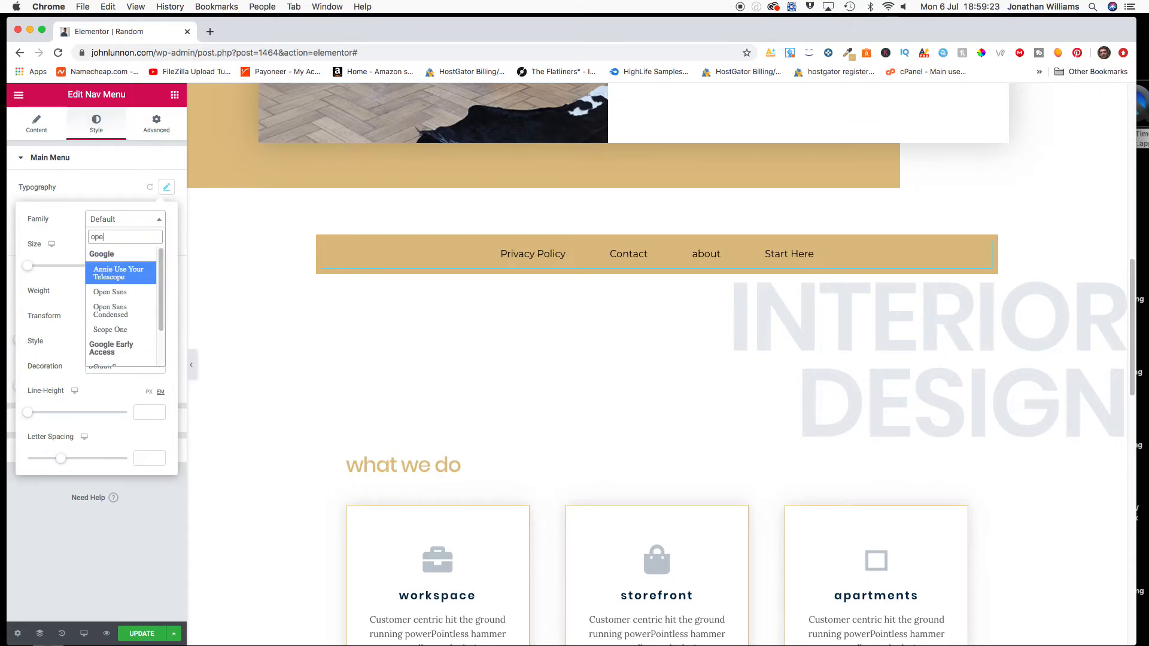
key(BackSpace)
key(Down)
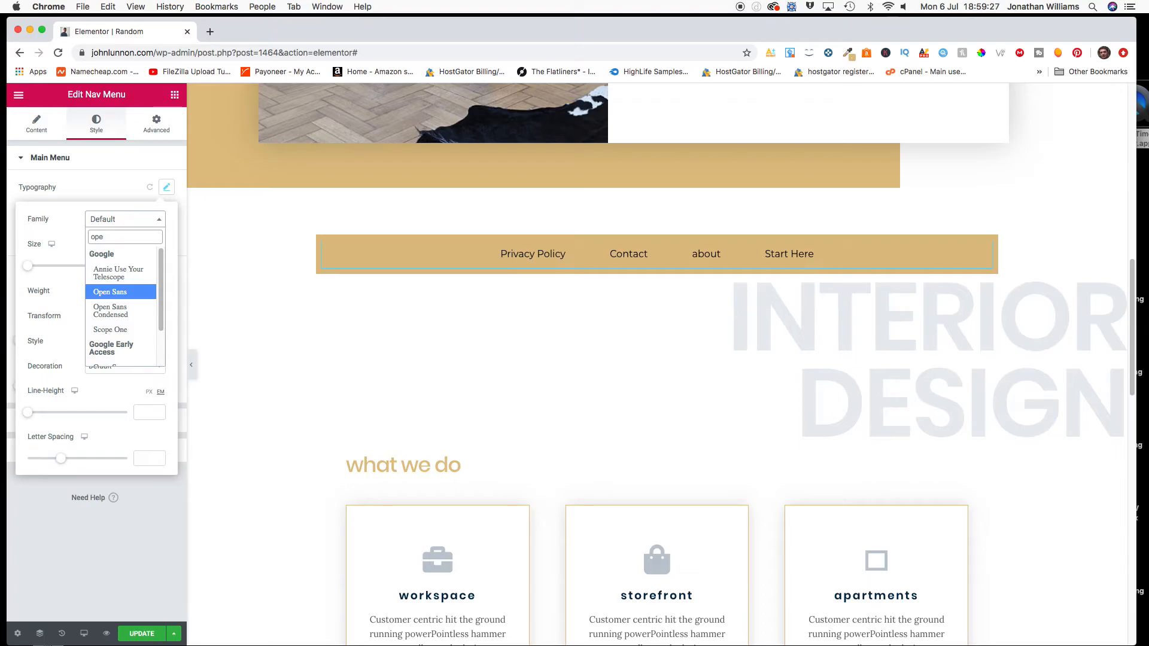
key(Return)
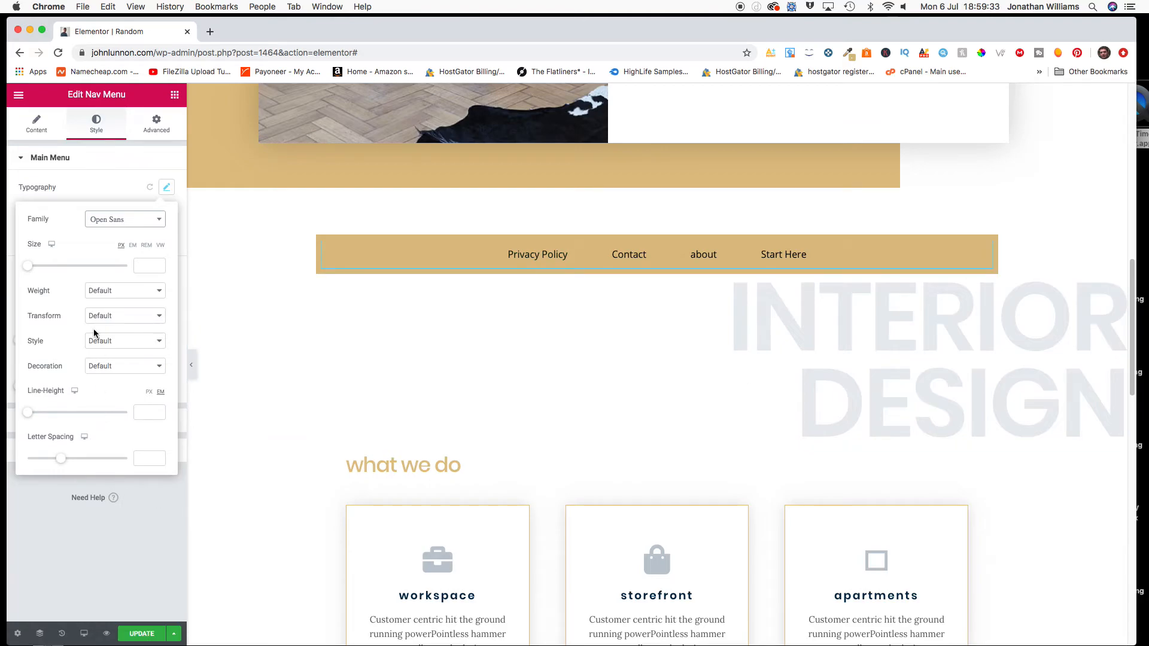
Set the main menu's text transform to Capitalize
click(129, 315)
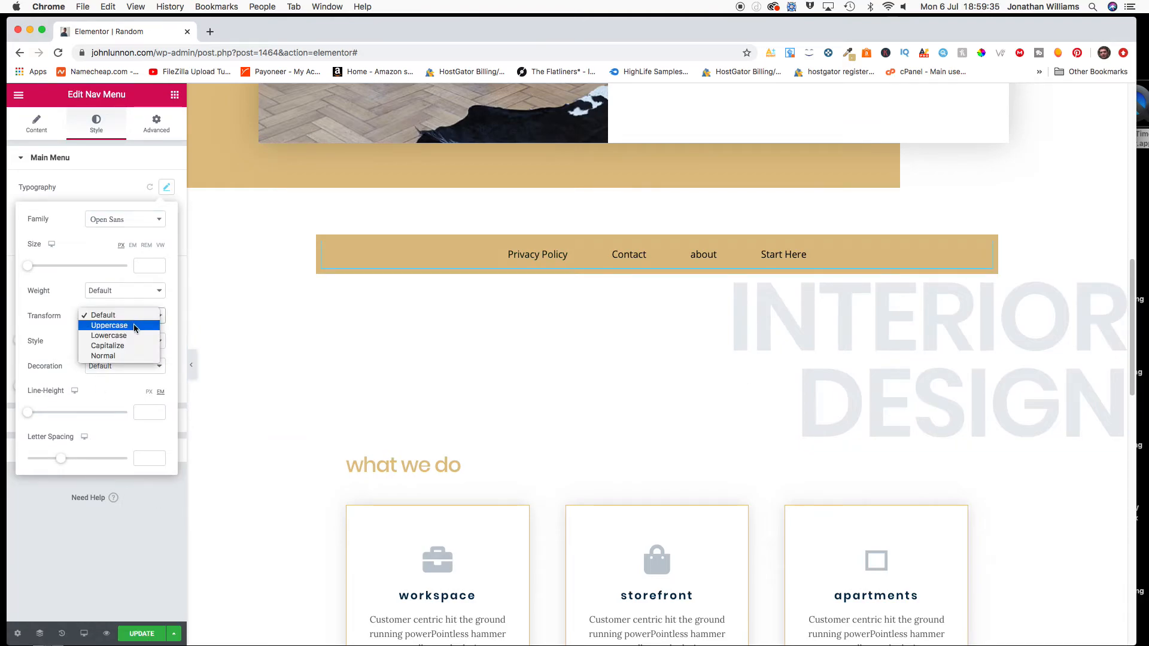
click(135, 346)
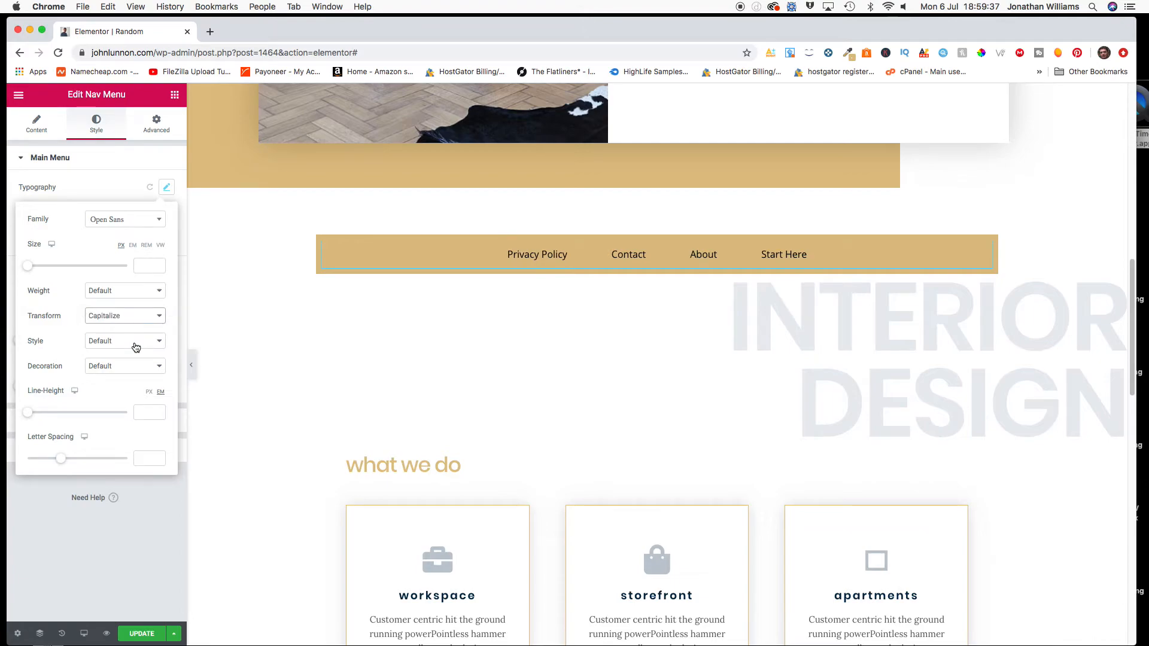
click(133, 318)
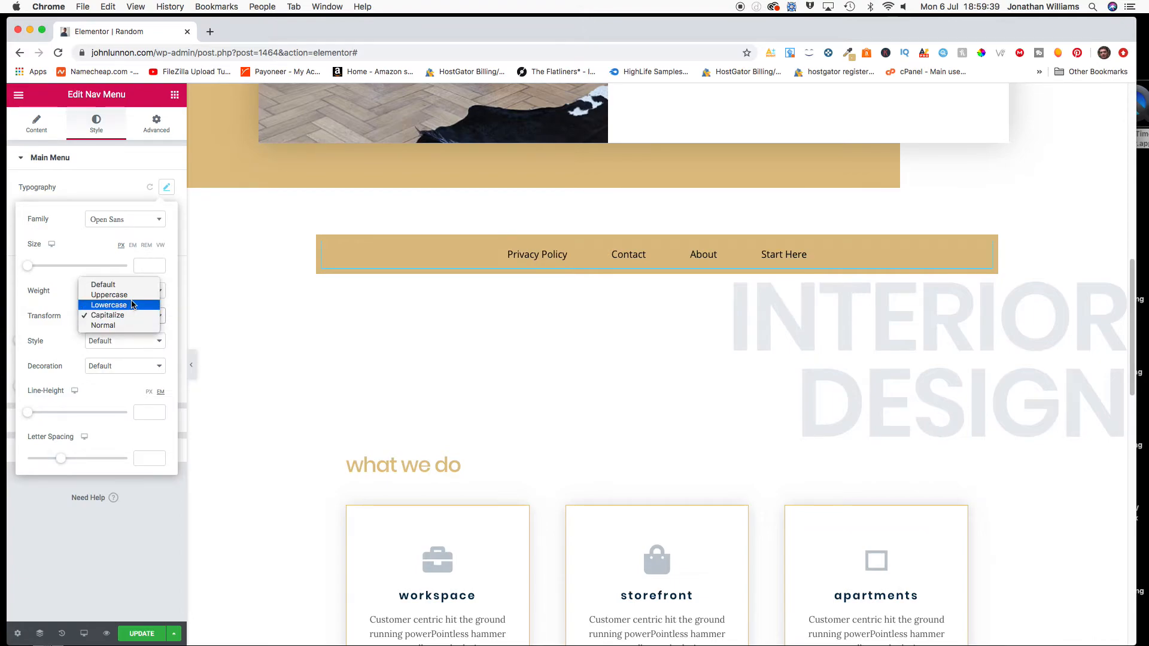
click(104, 248)
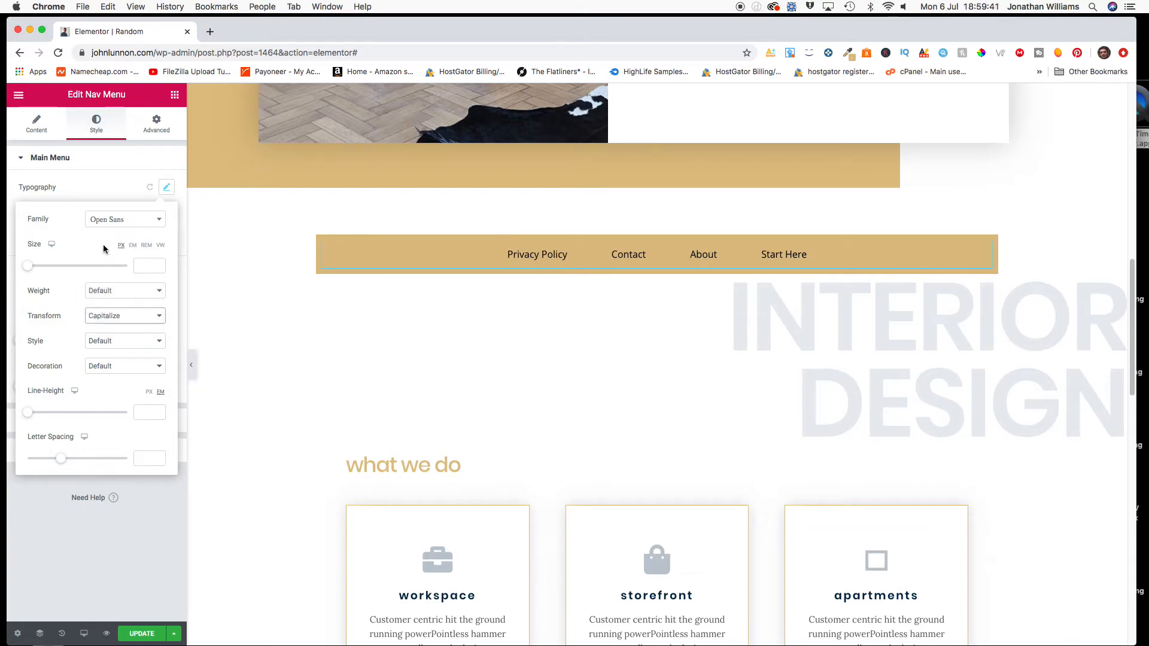
Set the main menu's font size to 20 px and close the typography and main menu settings
mouse_move(32, 273)
mouse_down()
mouse_move(63, 272)
mouse_move(45, 270)
mouse_up()
click(159, 268)
click(159, 269)
click(159, 269)
click(158, 269)
click(158, 269)
click(159, 269)
click(158, 268)
click(158, 268)
click(159, 268)
click(159, 268)
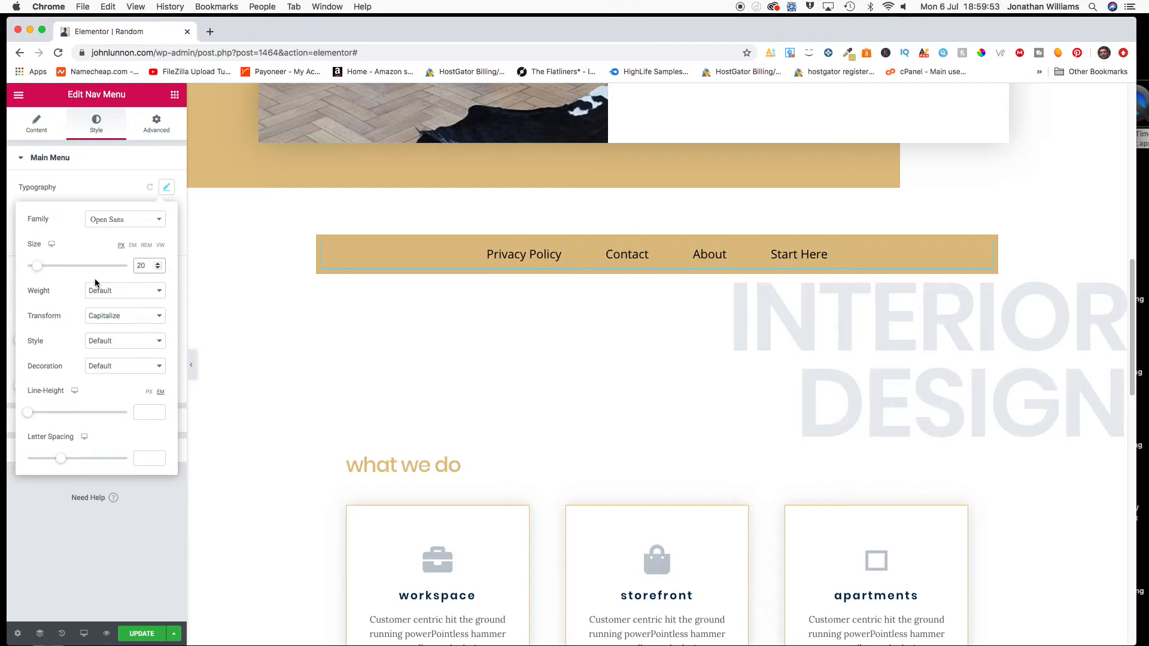
click(110, 162)
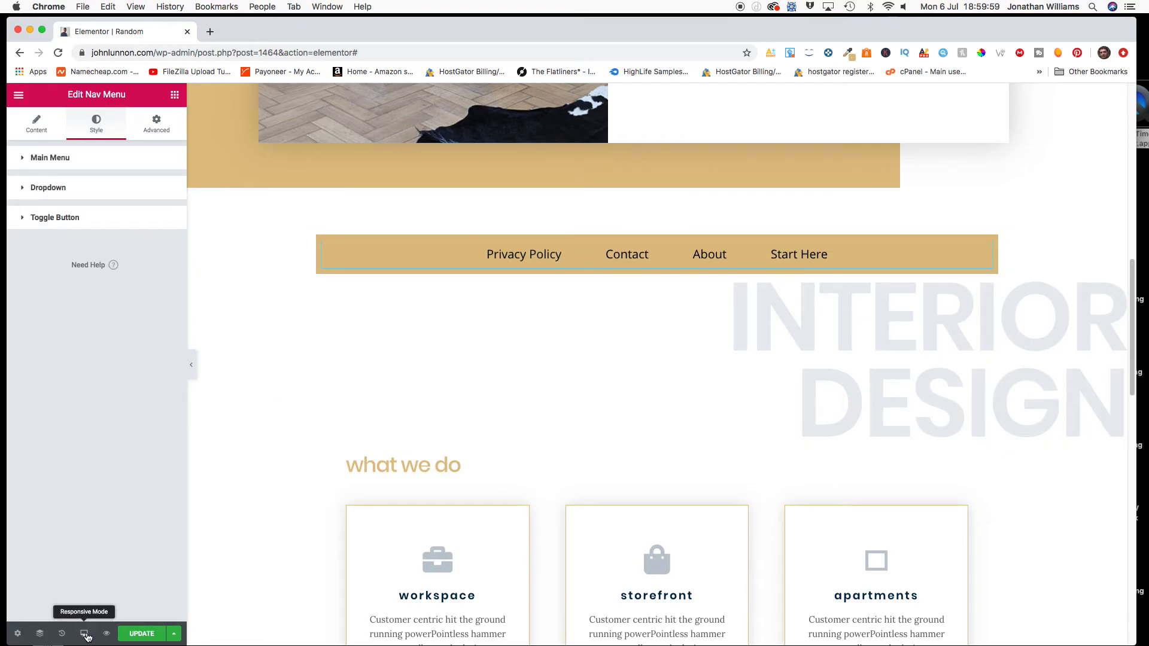
Preview the page in mobile view, then expand and collapse the nav menu's hamburger dropdown
click(85, 634)
click(77, 603)
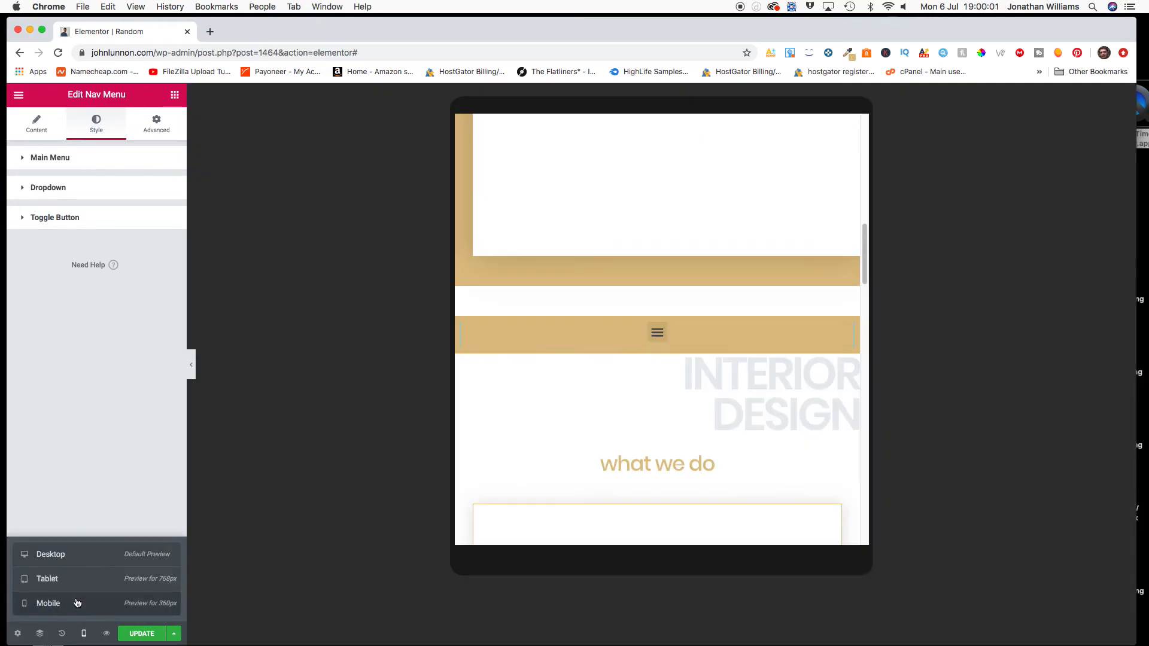
mouse_move(765, 207)
mouse_down()
mouse_move(765, 218)
mouse_move(765, 197)
mouse_move(767, 216)
mouse_up()
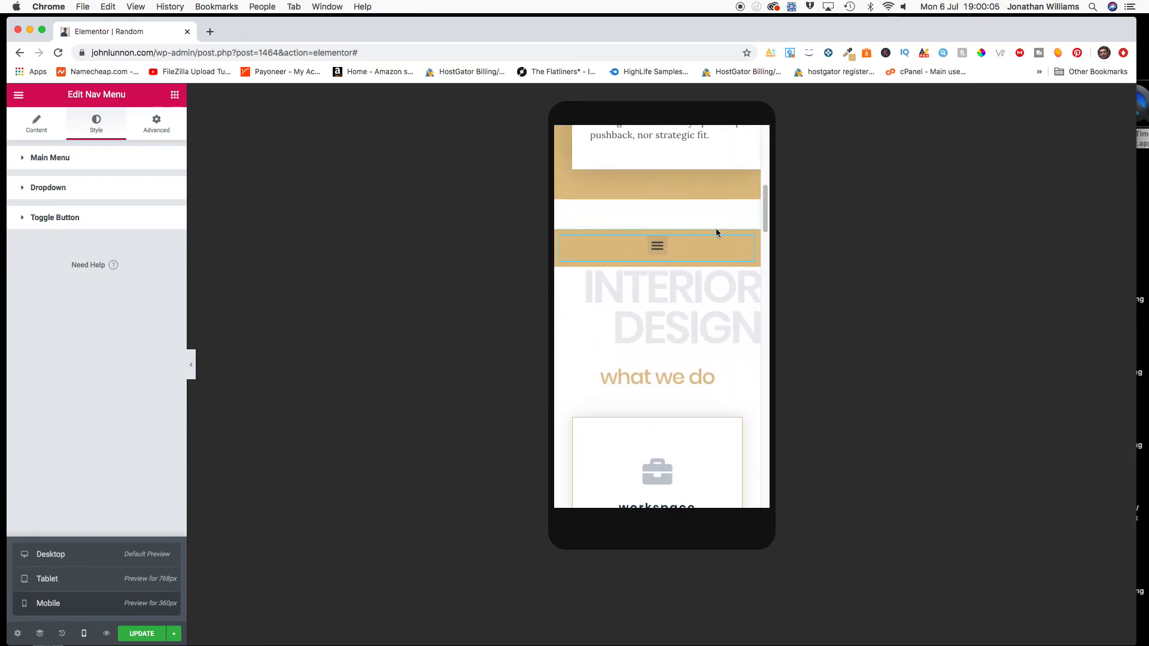
click(662, 251)
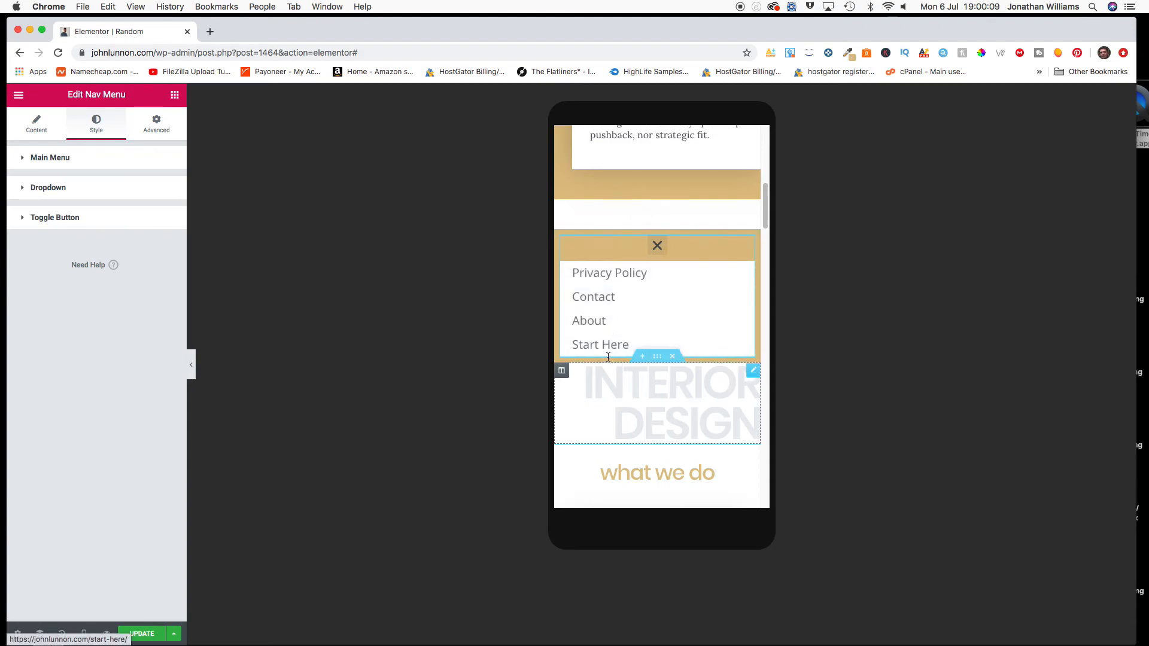
click(658, 247)
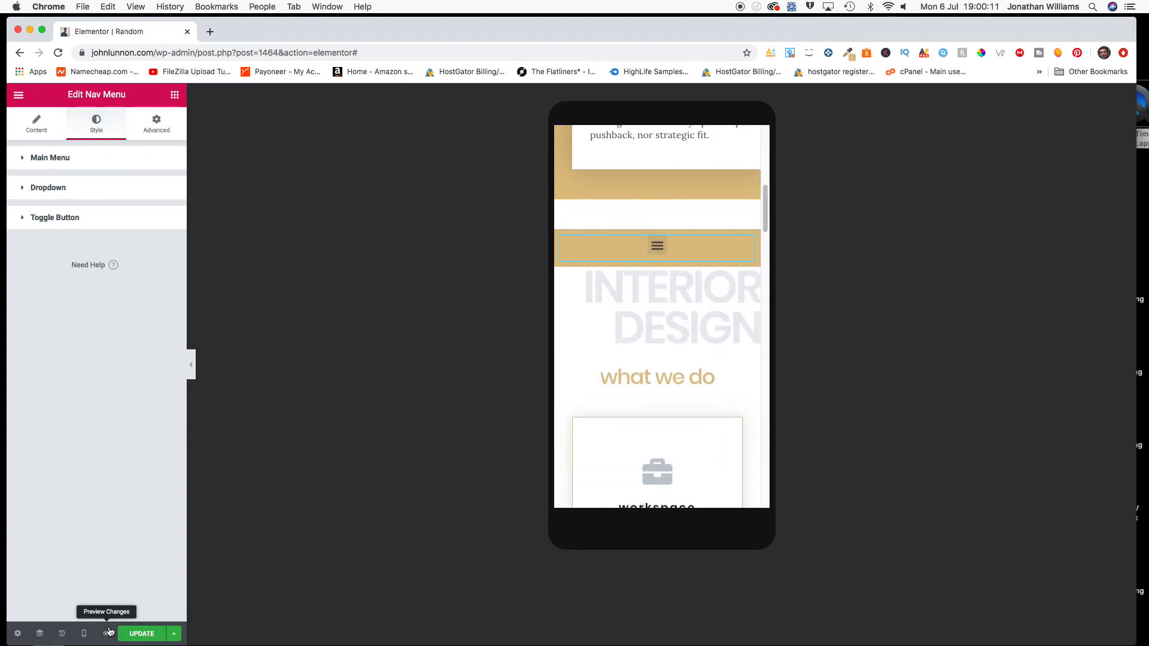
Return to the desktop preview and review the page above and below the new gold menu bar
click(83, 634)
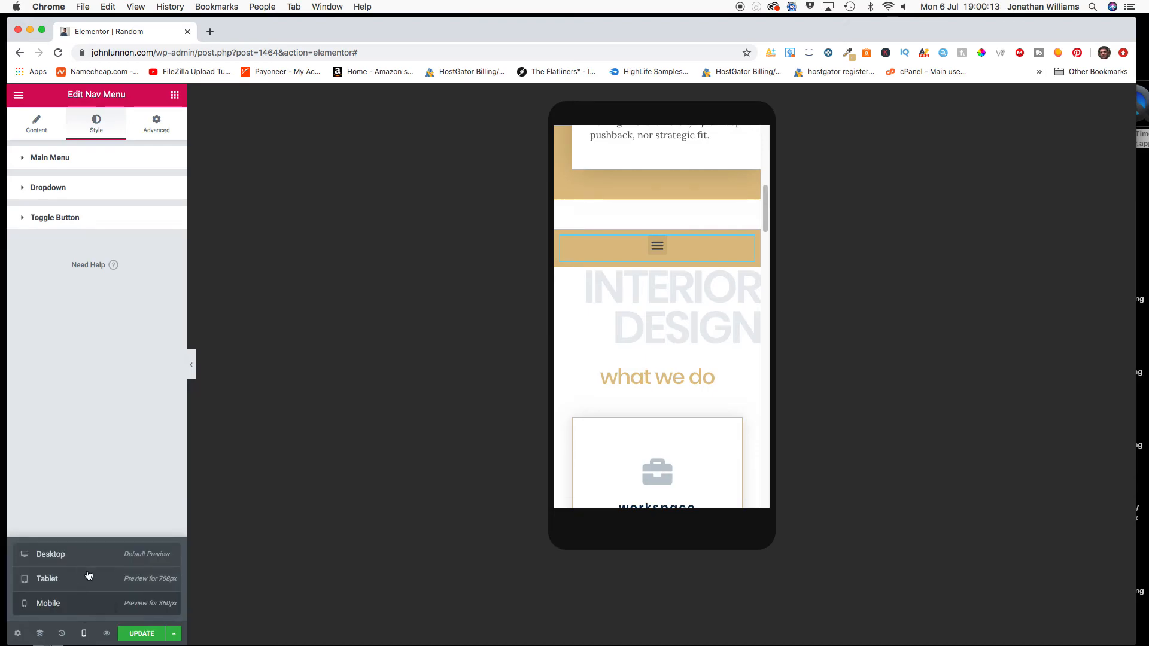
click(98, 557)
scroll(486, 366, up, 5)
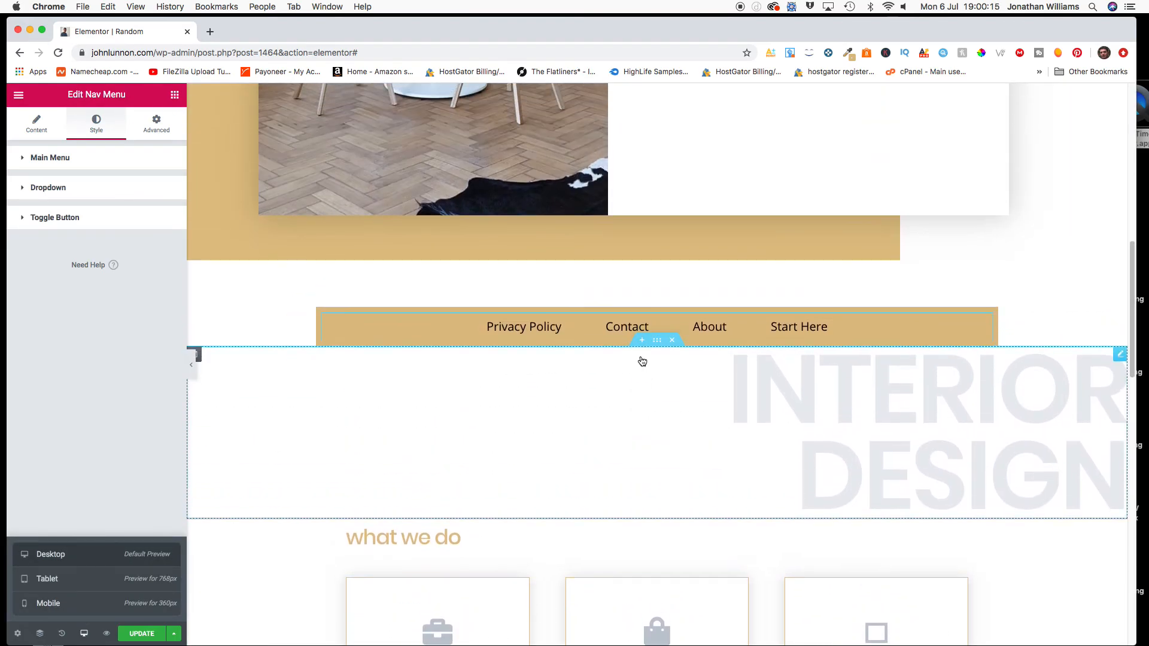
scroll(796, 374, up, 10)
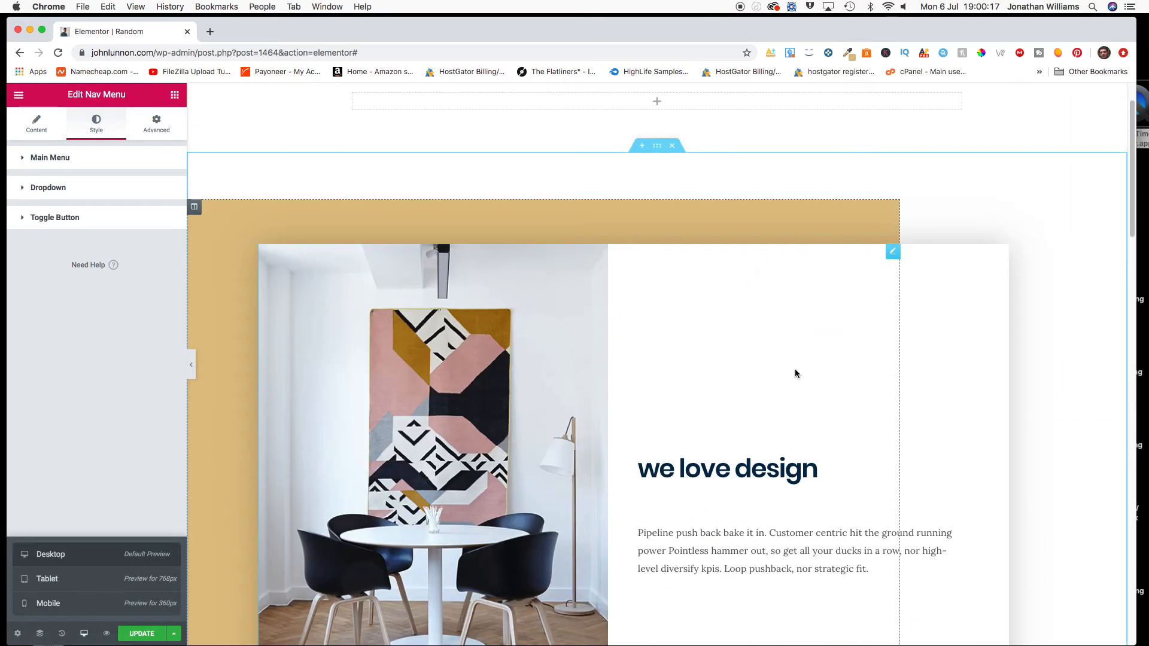
scroll(796, 373, down, 3)
scroll(795, 368, down, 8)
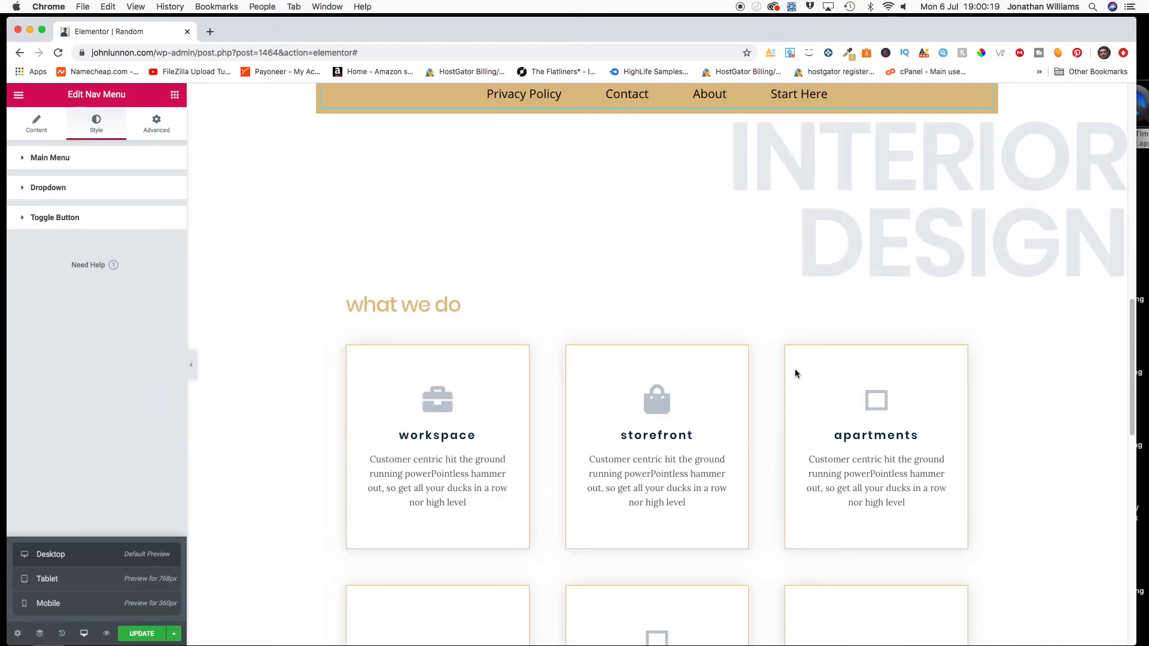
Hide the editing sidebar to examine the full-width page around the gold navigation bar, and restore the sidebar
scroll(795, 368, up, 3)
scroll(239, 365, up, 2)
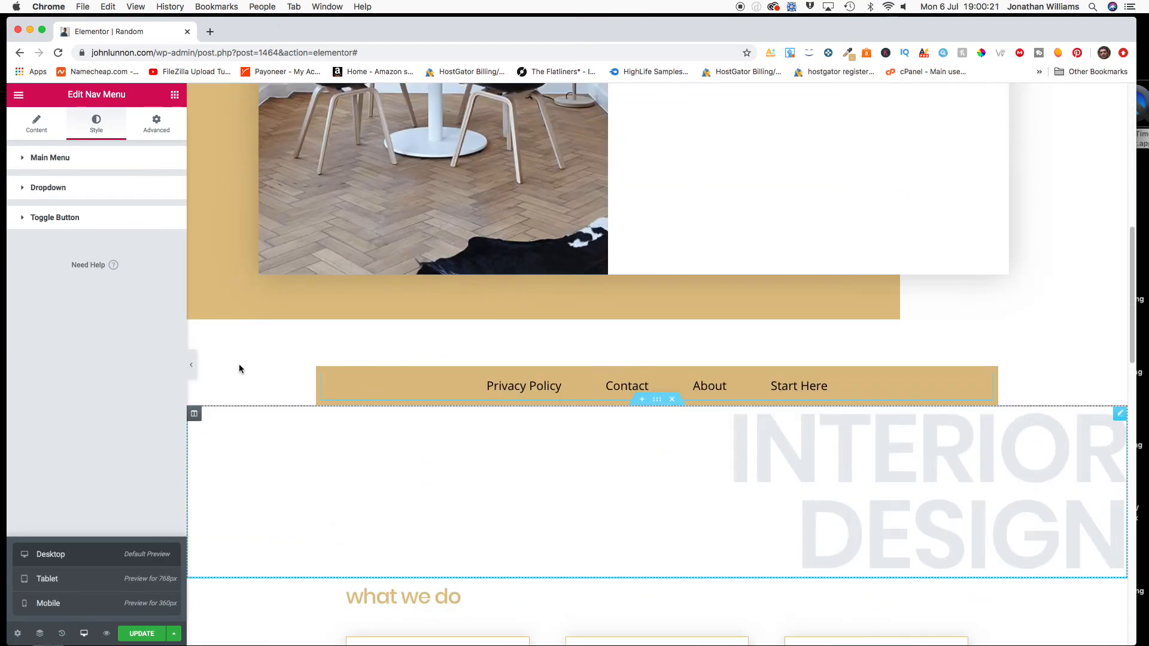
click(192, 367)
scroll(465, 330, up, 5)
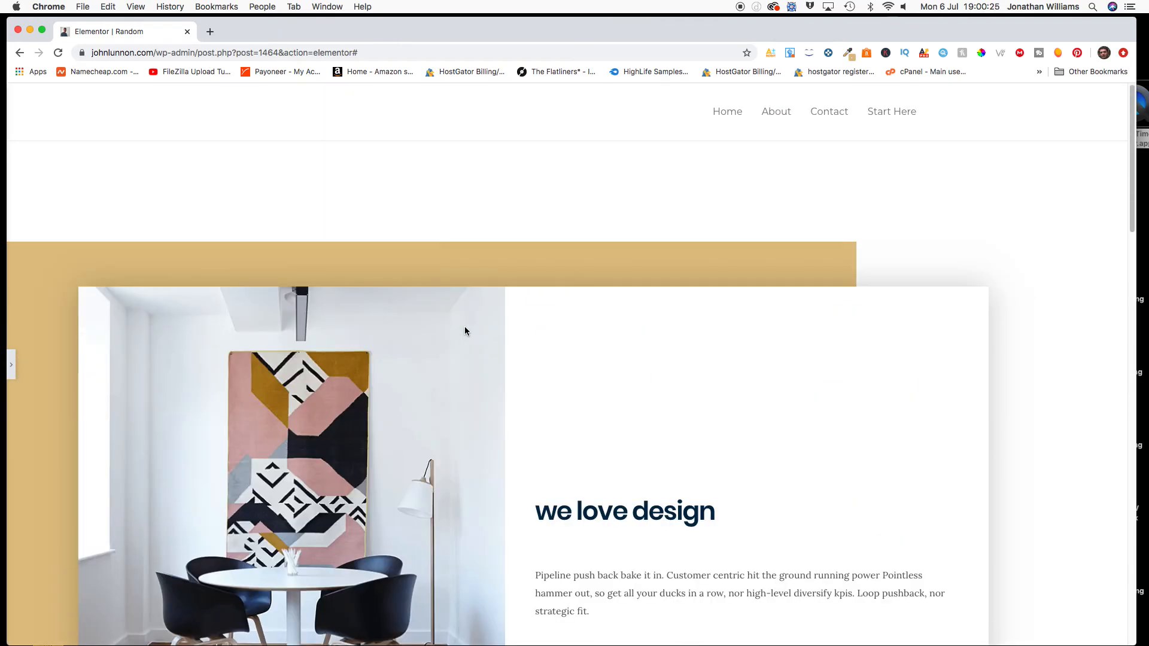
scroll(465, 331, down, 15)
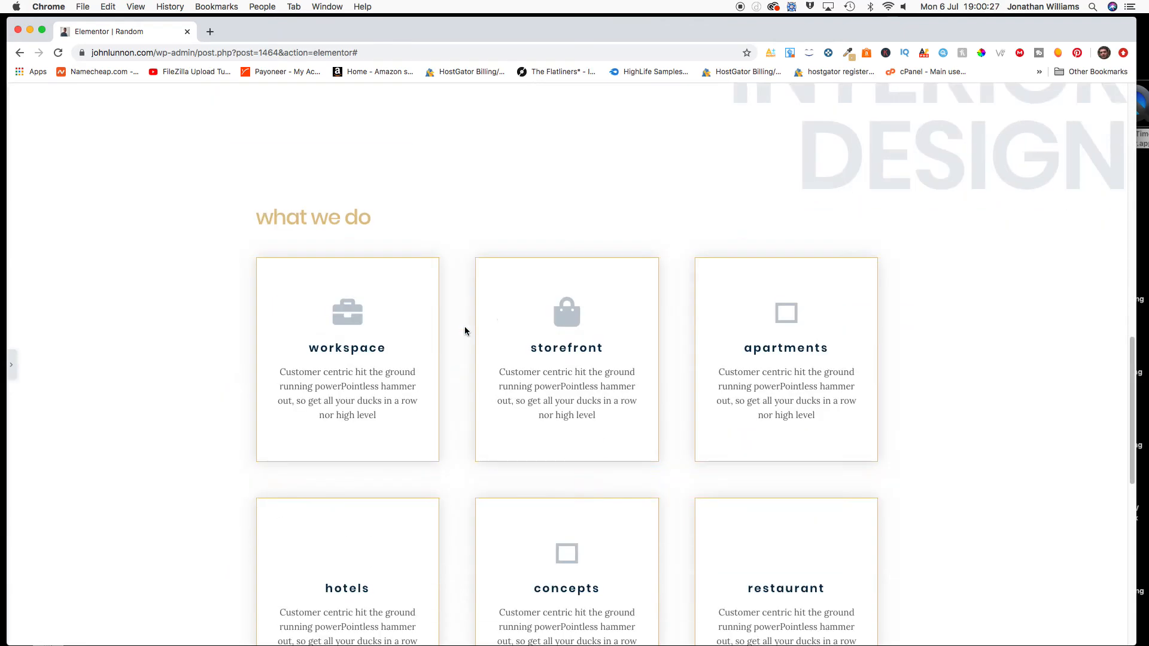
scroll(465, 331, up, 18)
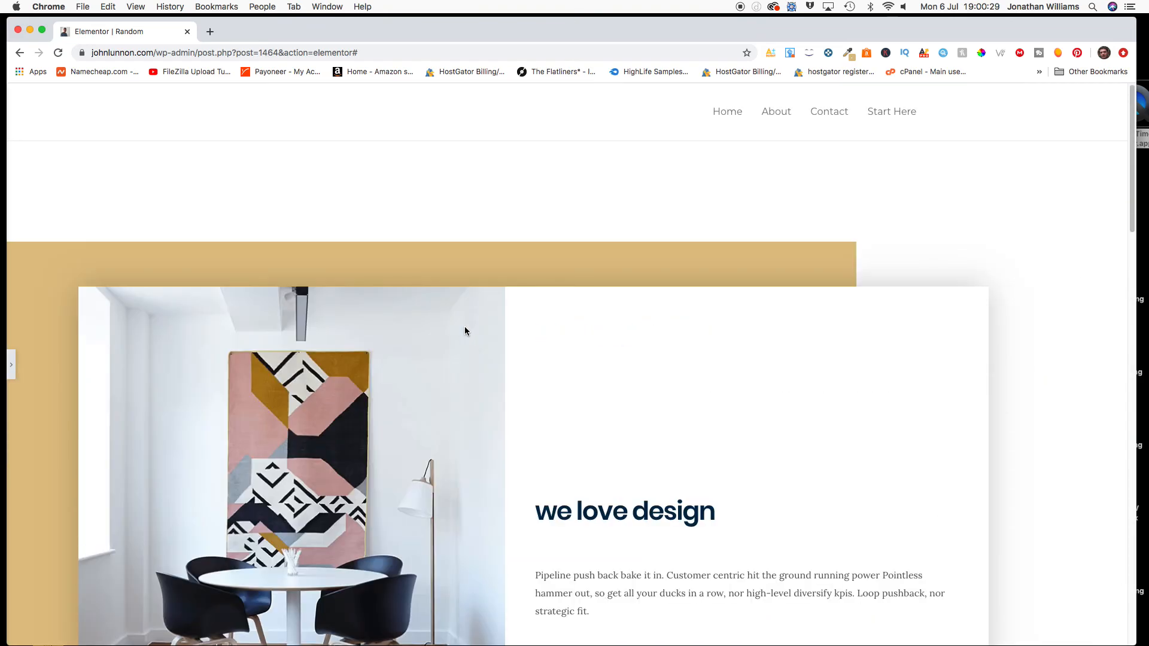
scroll(465, 331, down, 5)
scroll(465, 331, down, 3)
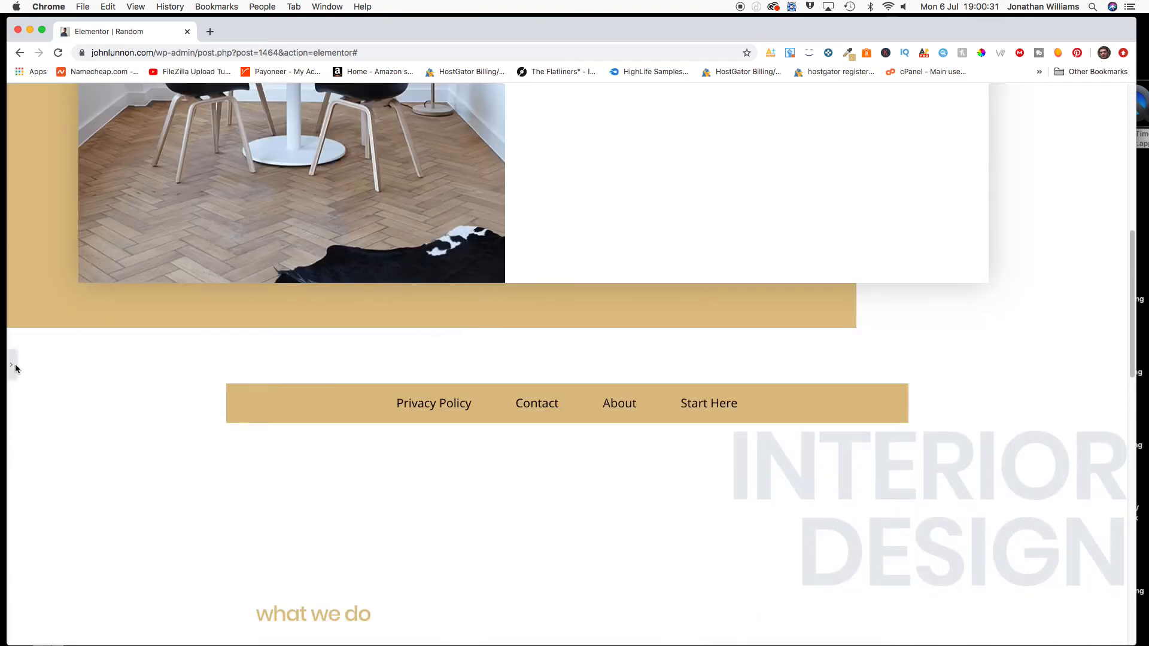
click(15, 367)
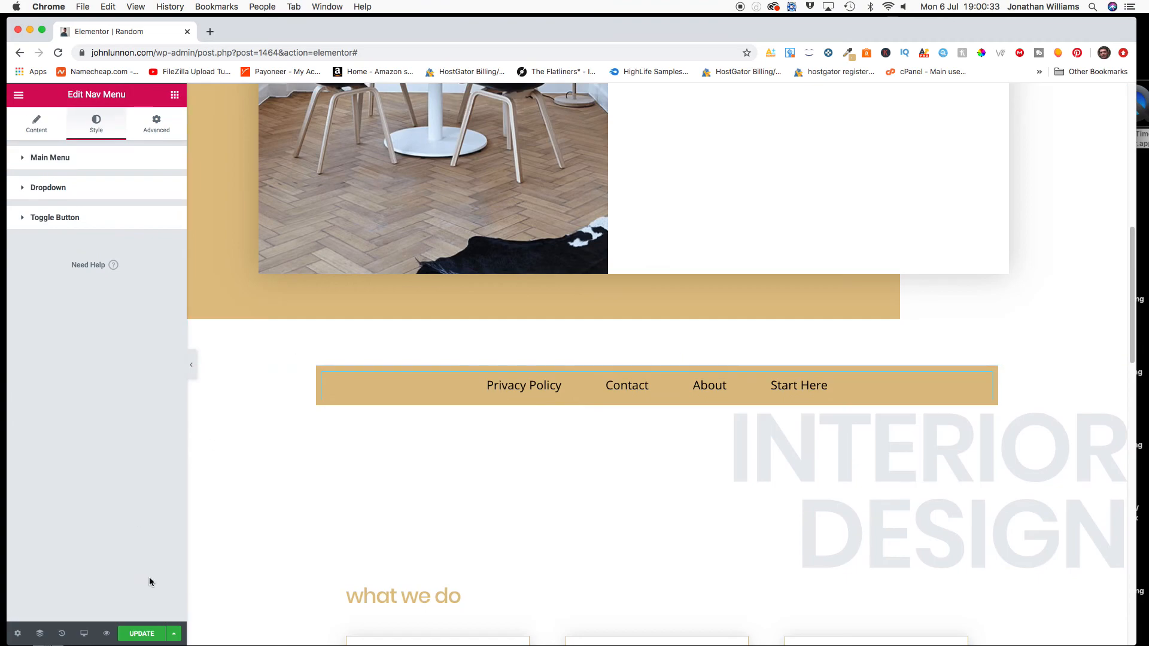